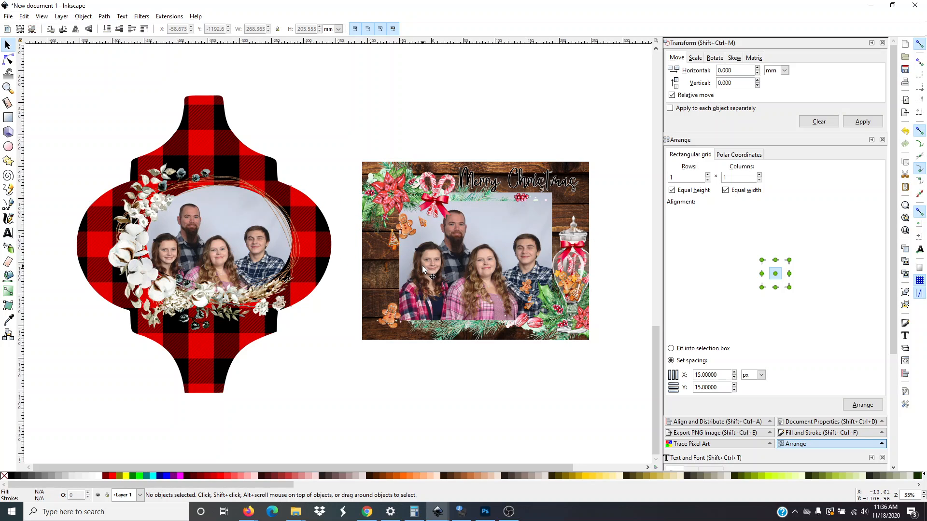
Step: Close all the docked dialogs beside an empty canvas area, including Transform, Arrange, Fill and Stroke, Align and Distribute, and Text and Font
scroll(422, 262, "down", 15)
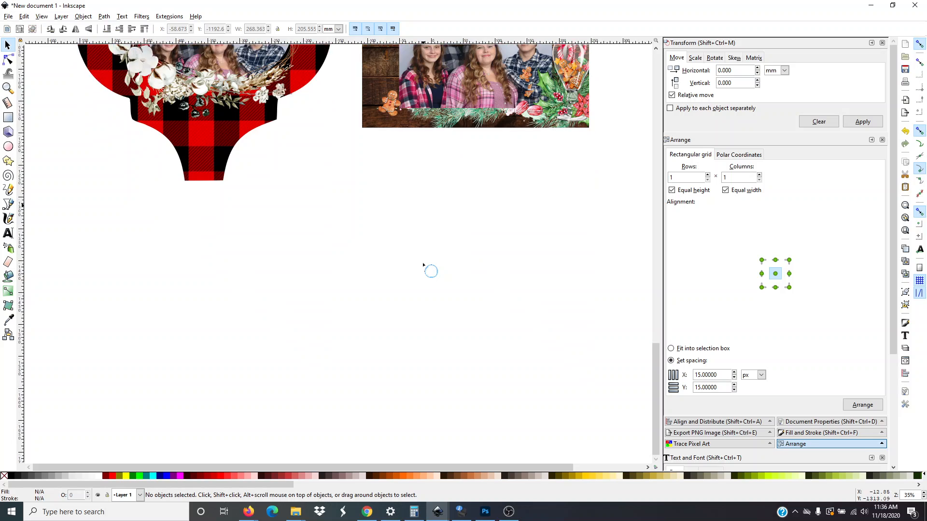
scroll(423, 265, "down", 3)
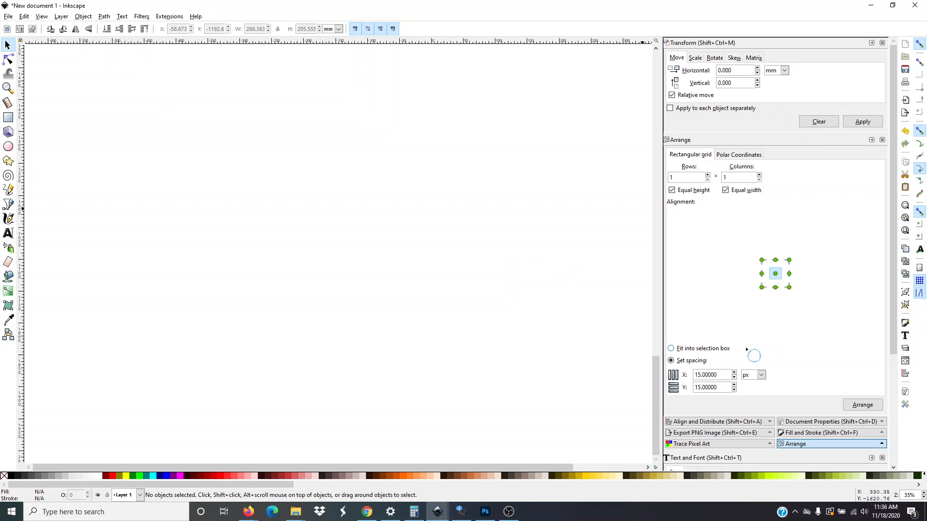
left_click(882, 43)
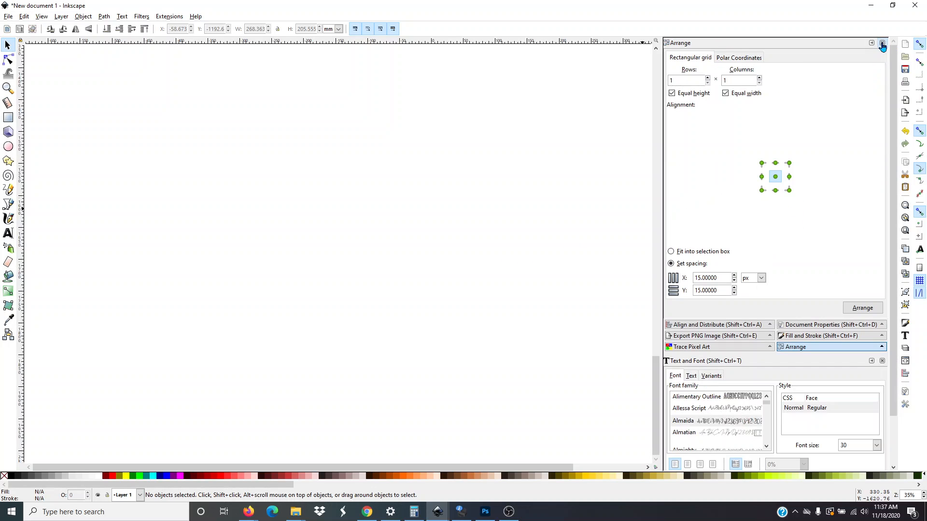
left_click(882, 43)
left_click(882, 43)
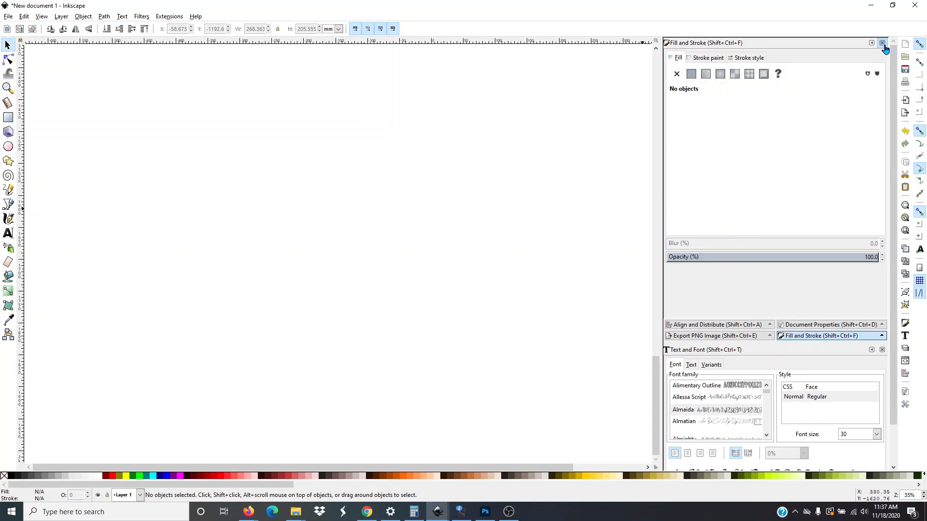
left_click(883, 43)
left_click(882, 43)
left_click(883, 43)
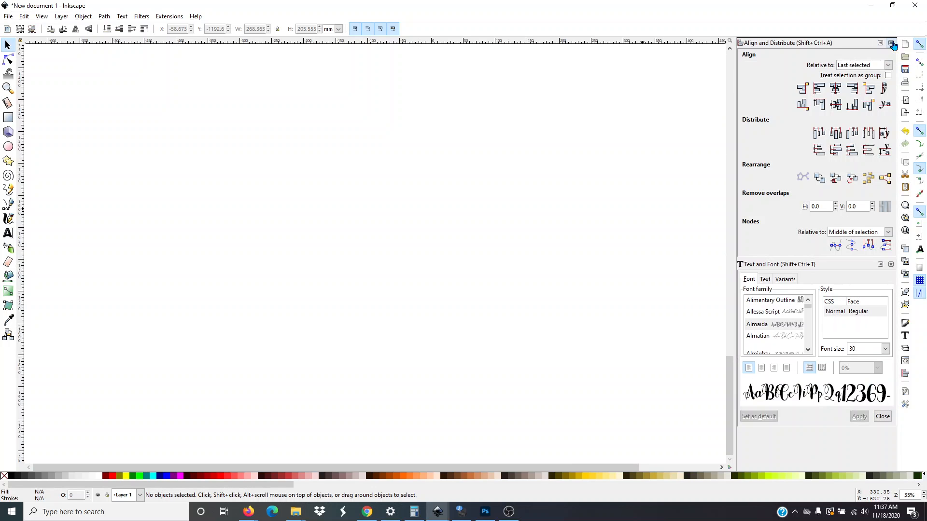
left_click(882, 42)
left_click(882, 43)
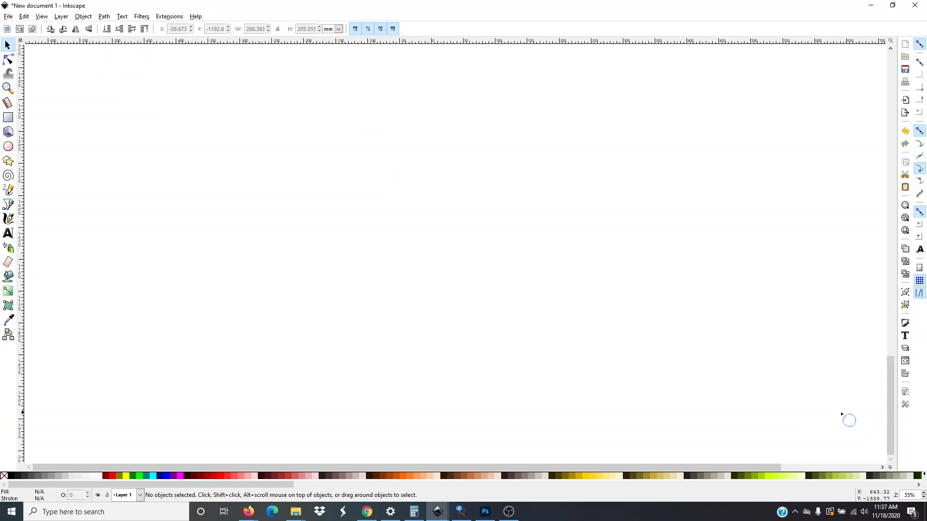
left_click(906, 406)
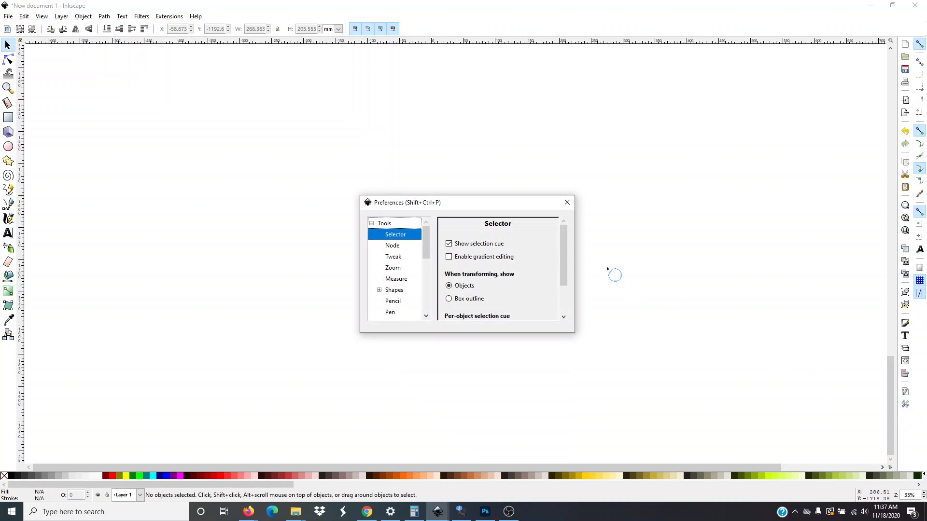
left_click(567, 202)
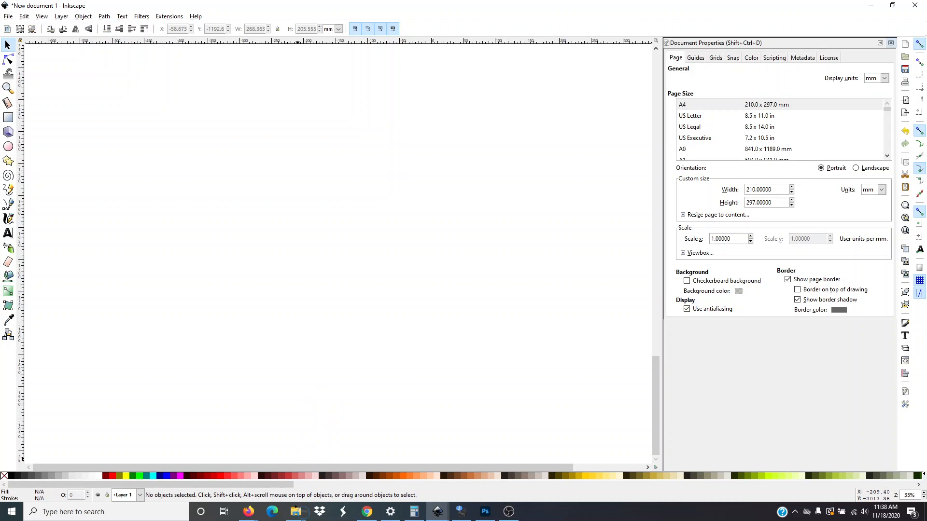
mouse_move(297, 513)
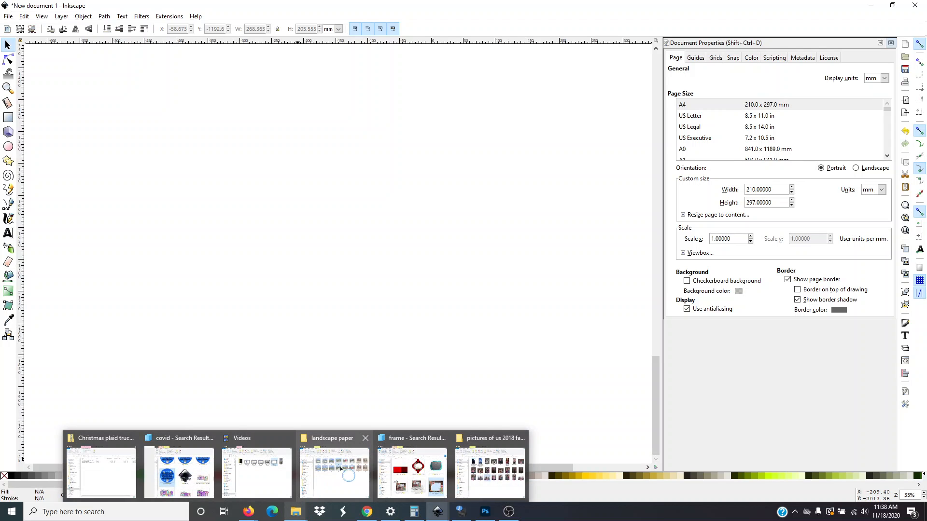
left_click(412, 470)
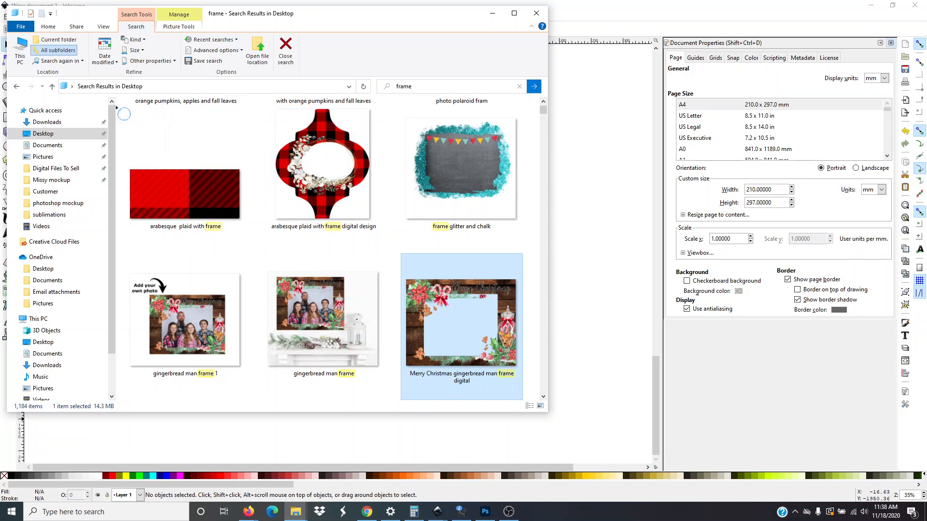
left_click(431, 88)
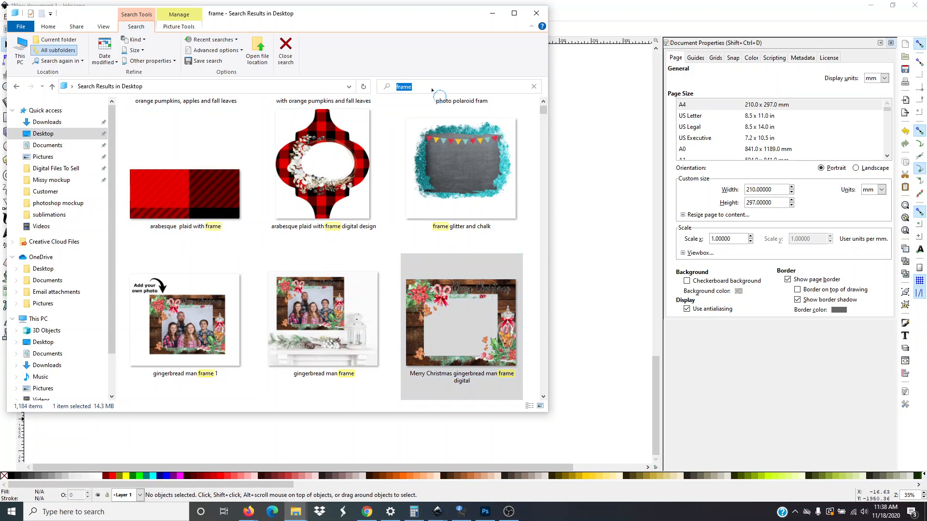
left_click(431, 88)
key("Return")
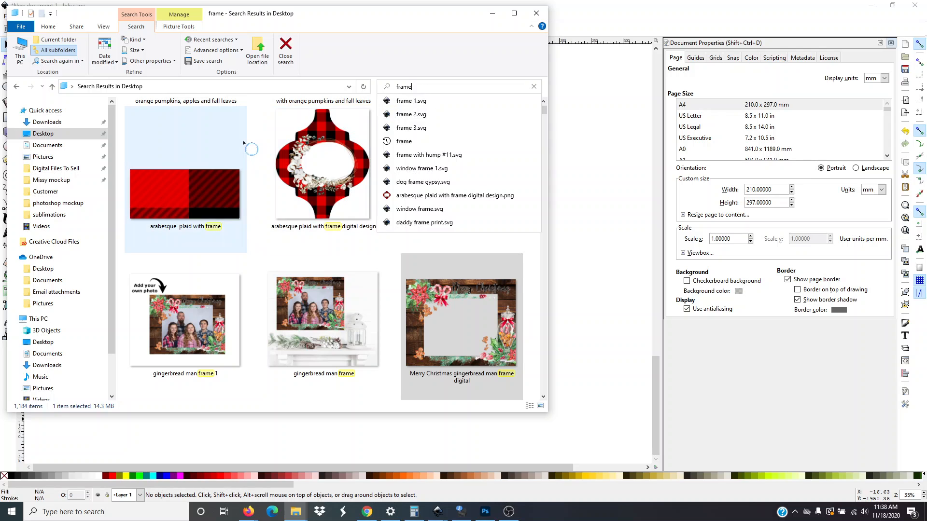
left_click(332, 218)
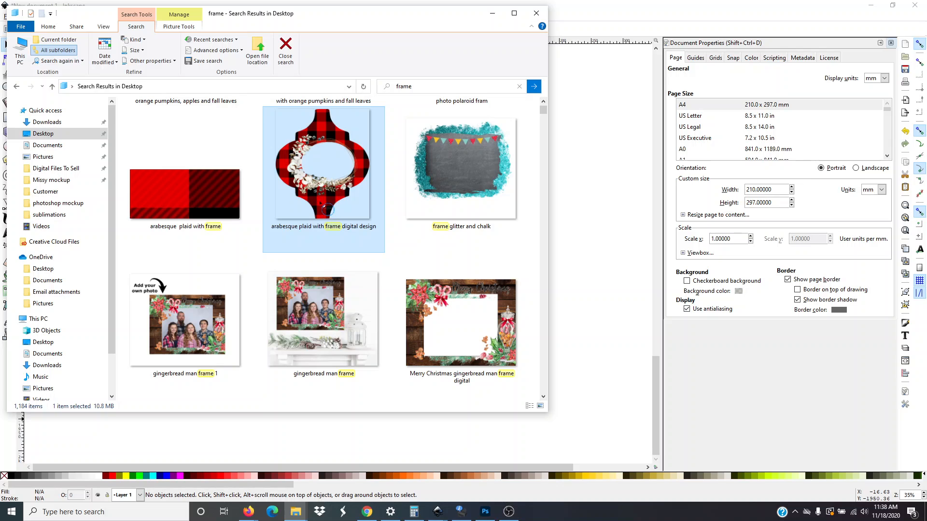
left_click_drag(334, 205, 594, 213)
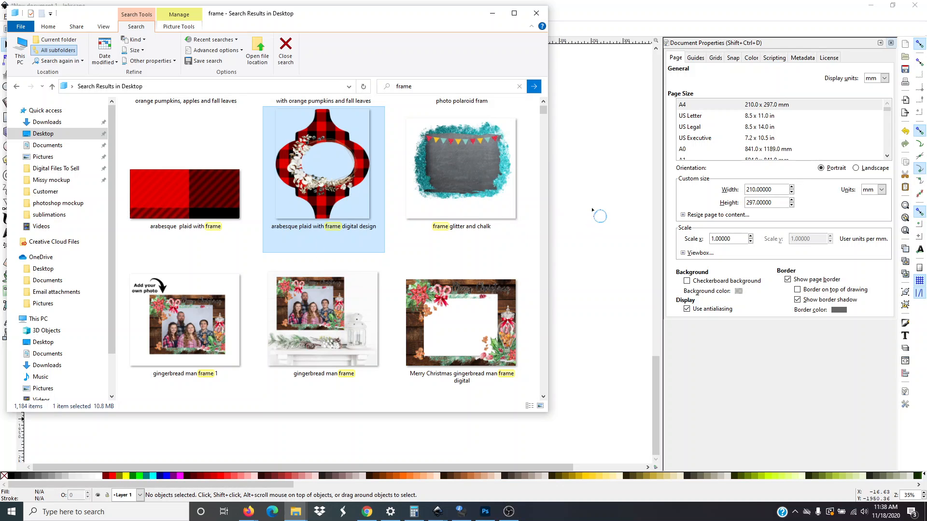
left_click(492, 13)
left_click_drag(373, 209, 118, 244)
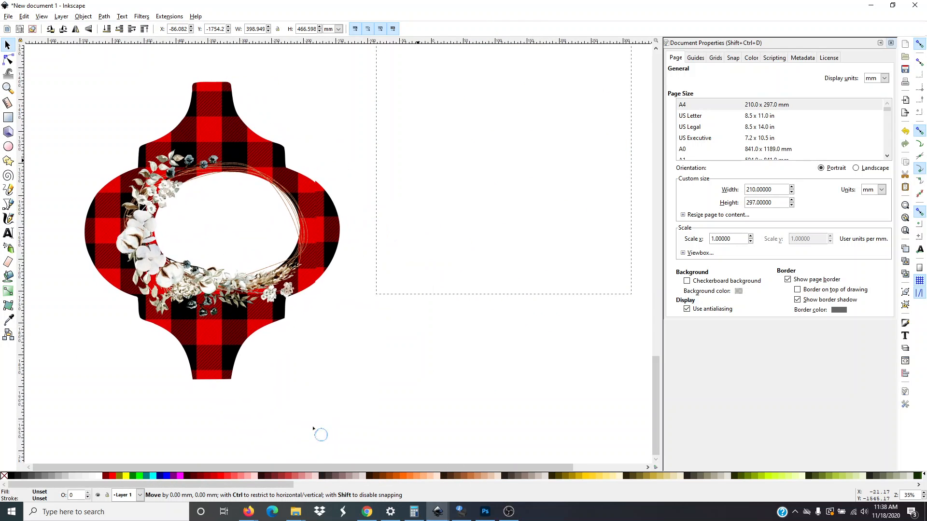
Step: Import "Merry Christmas gingerbread man frame digital" from the same File Explorer search and move it up beside the plaid design
mouse_move(302, 509)
left_click(420, 475)
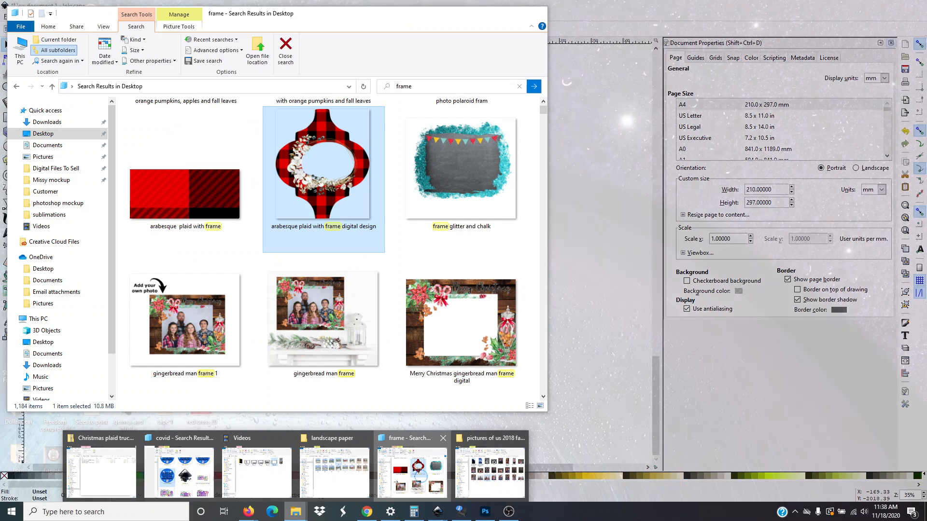
left_click(436, 295)
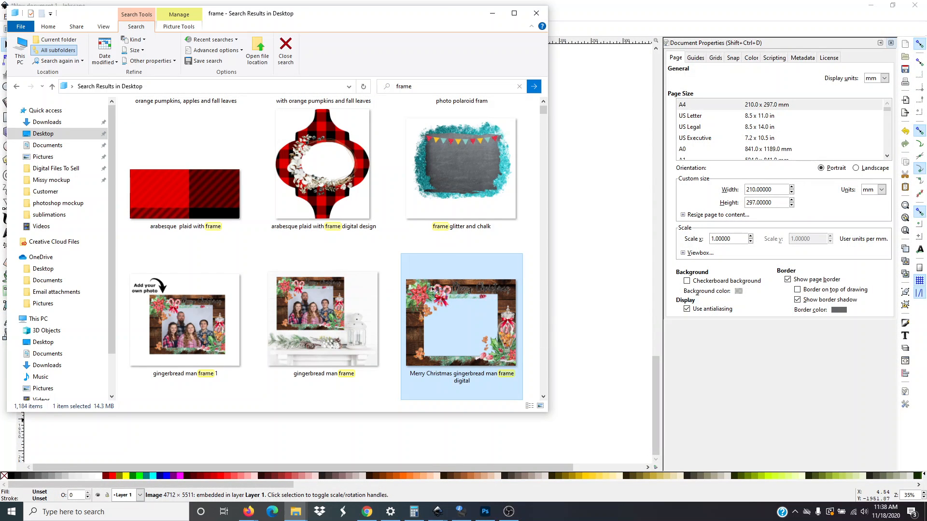
left_click_drag(433, 289, 606, 303)
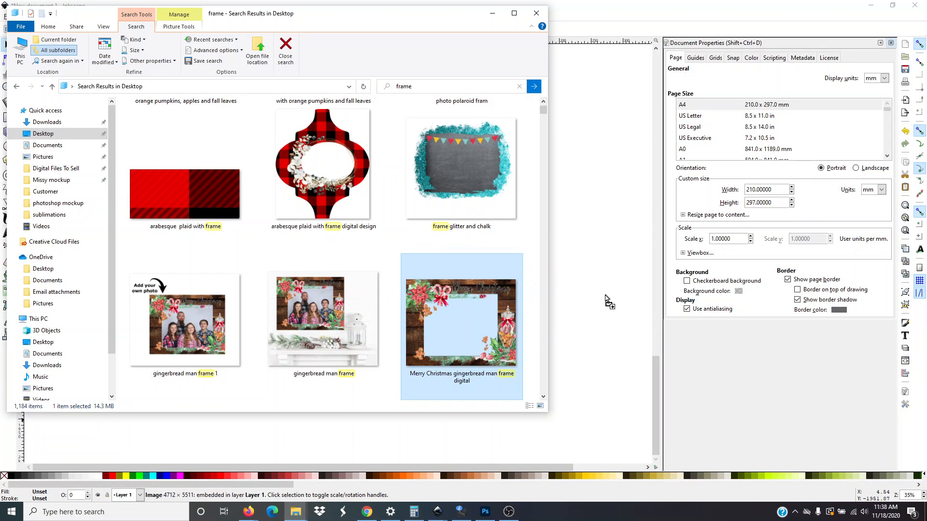
left_click(492, 13)
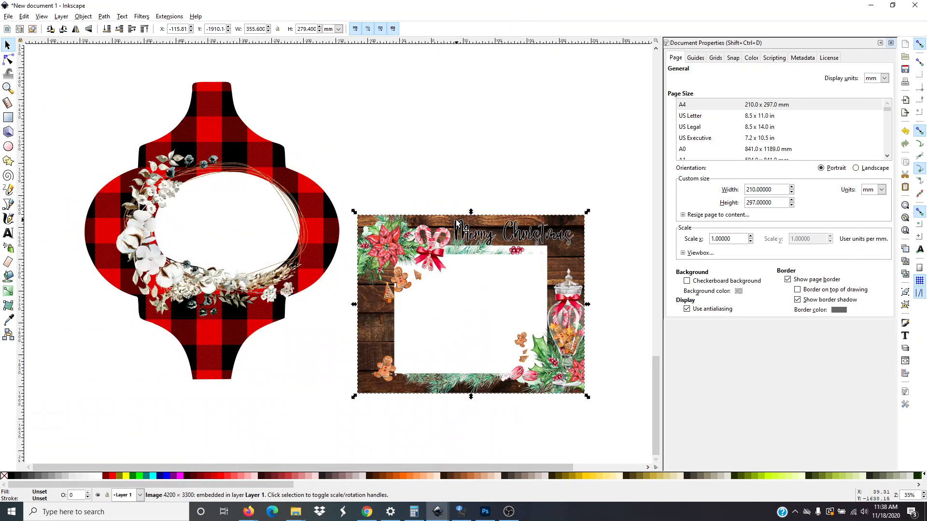
left_click_drag(457, 224, 464, 158)
Step: Shift the arabesque plaid frame down by about 12 mm and deselect it
left_click(193, 136)
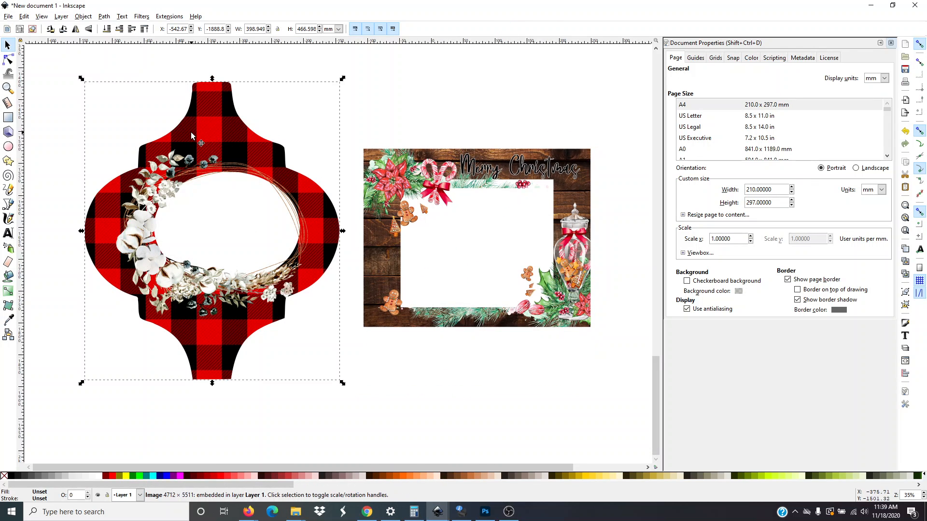
left_click(390, 344)
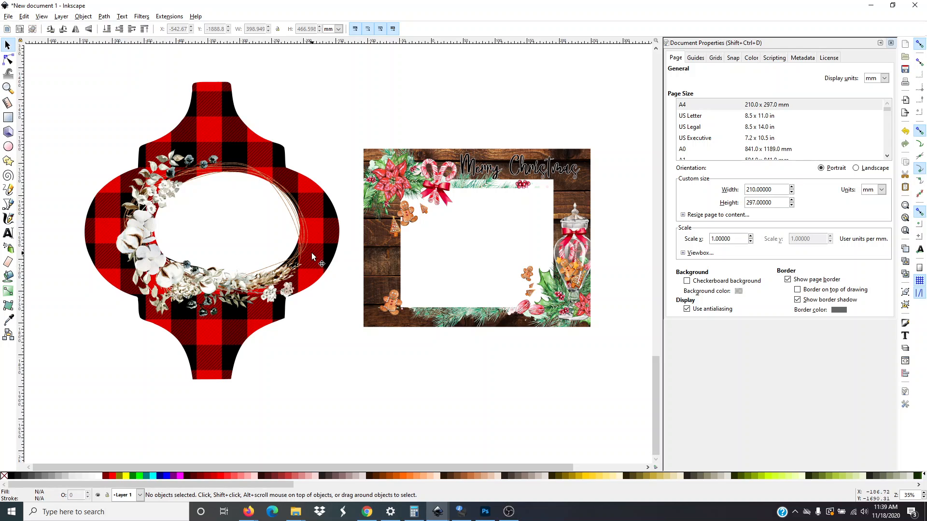
left_click_drag(312, 257, 312, 265)
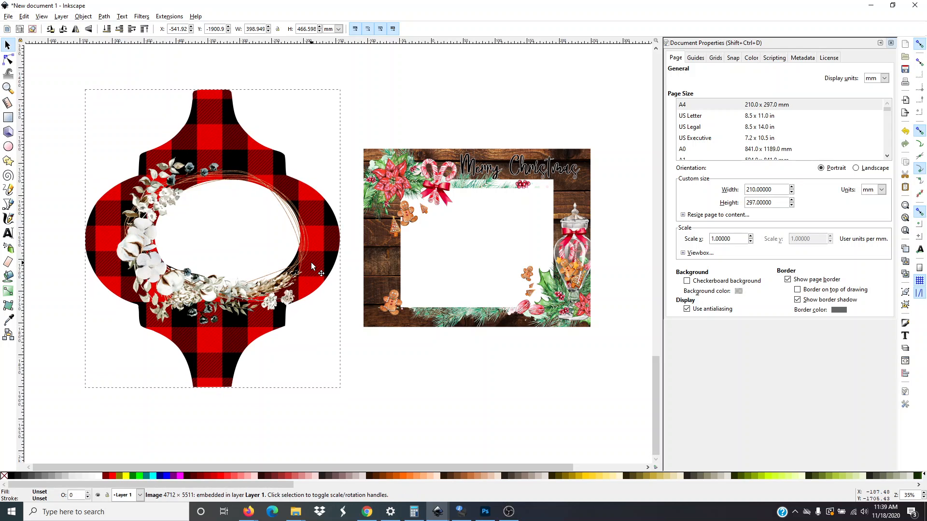
left_click(415, 379)
Step: Import photo P13 from the "pictures of us 2018 family jcpenny" folder and position it over the Merry Christmas frame's opening
left_click(303, 513)
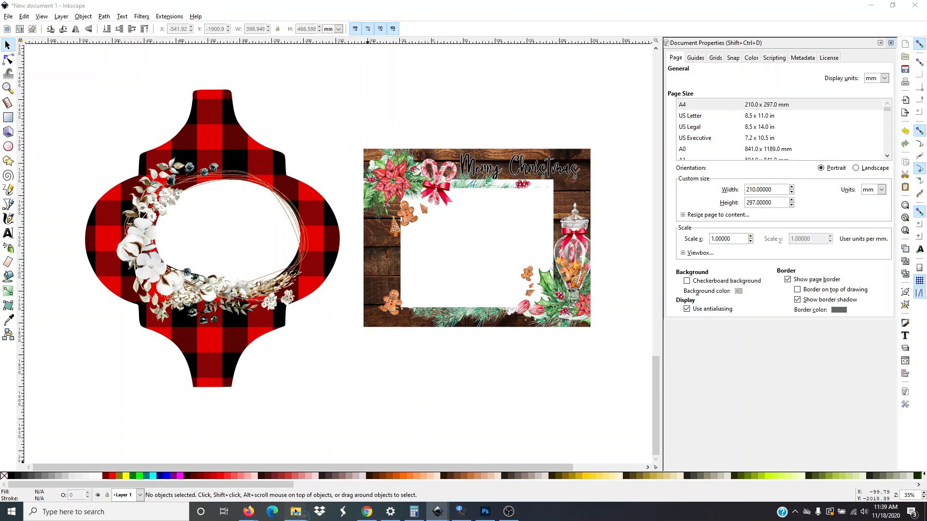
mouse_move(482, 478)
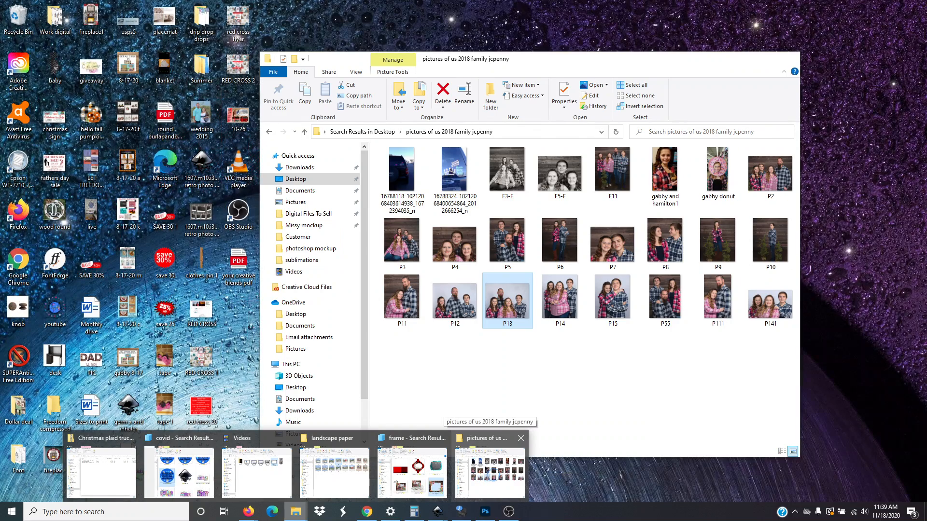
left_click(485, 476)
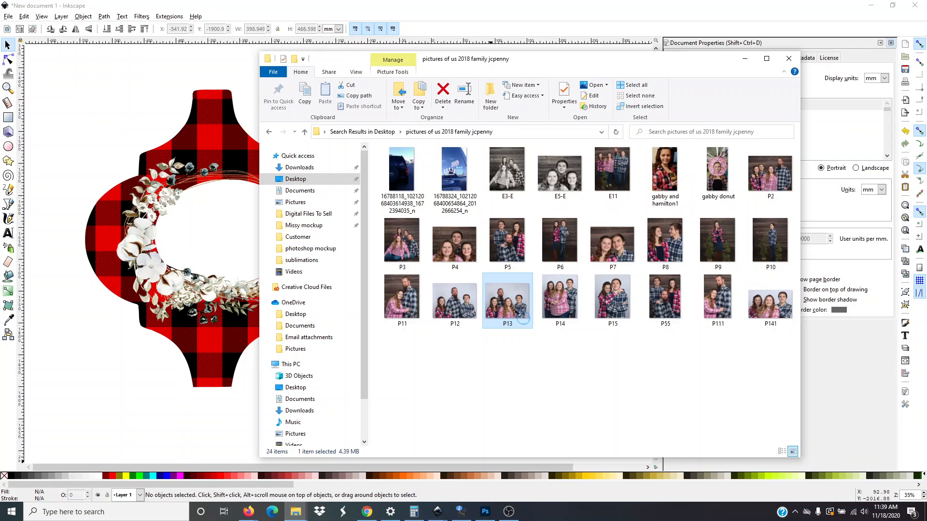
left_click_drag(525, 308, 187, 249)
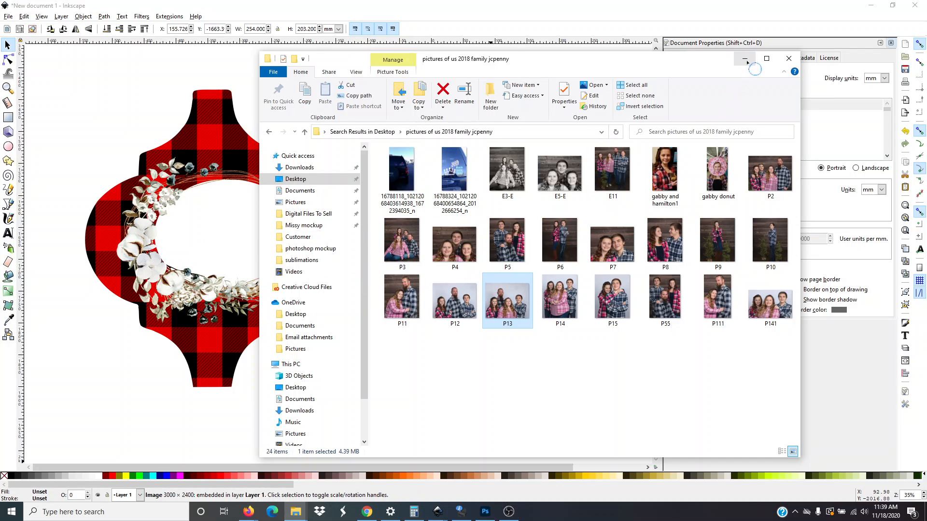
left_click(746, 61)
left_click_drag(609, 199, 472, 251)
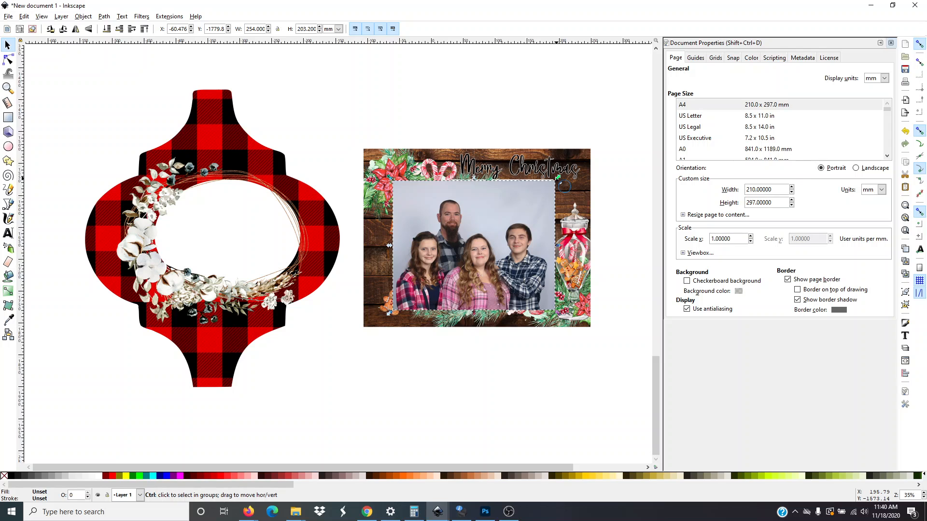
Step: Enlarge the family photo proportionally to about 264 × 212 mm so it covers the Christmas frame's opening
mouse_move(564, 186)
left_mouse_down()
mouse_move(596, 172)
mouse_move(464, 236)
mouse_move(572, 174)
mouse_move(502, 232)
mouse_move(577, 179)
left_mouse_up()
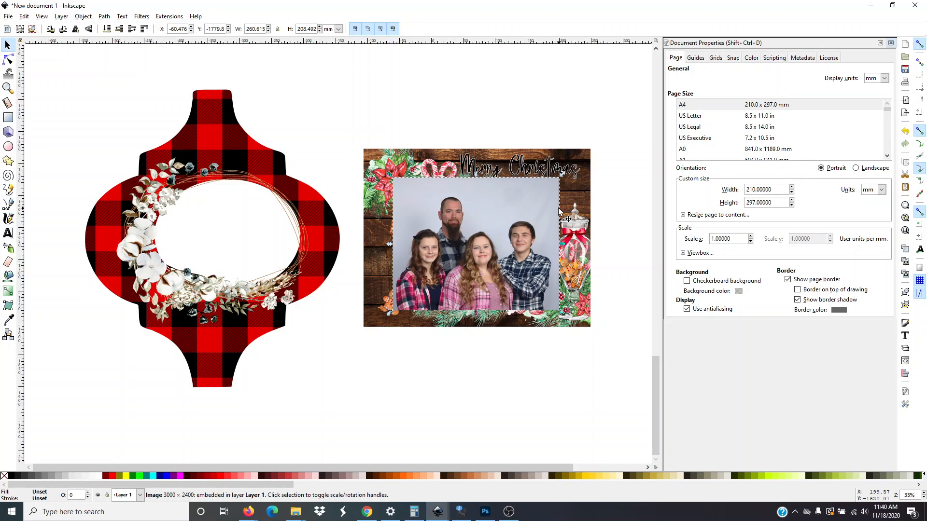
key("ctrl")
left_click_drag(563, 176, 586, 179)
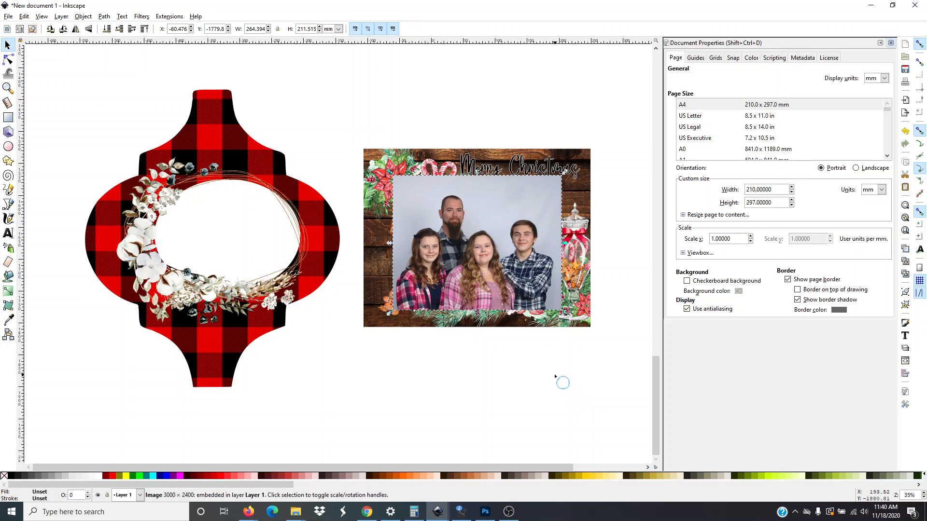
left_click(517, 364)
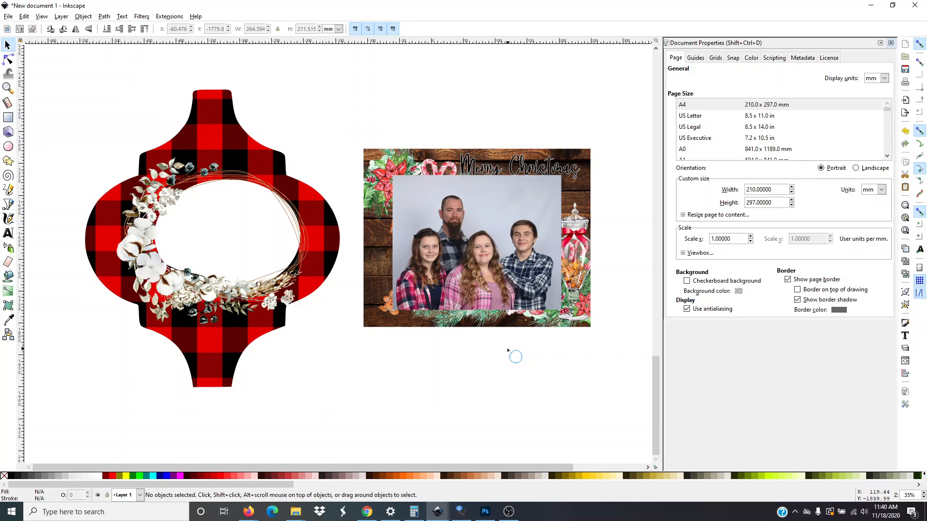
Step: Lower the family photo to the bottom of the stack so it sits behind the Merry Christmas frame
left_click(474, 225)
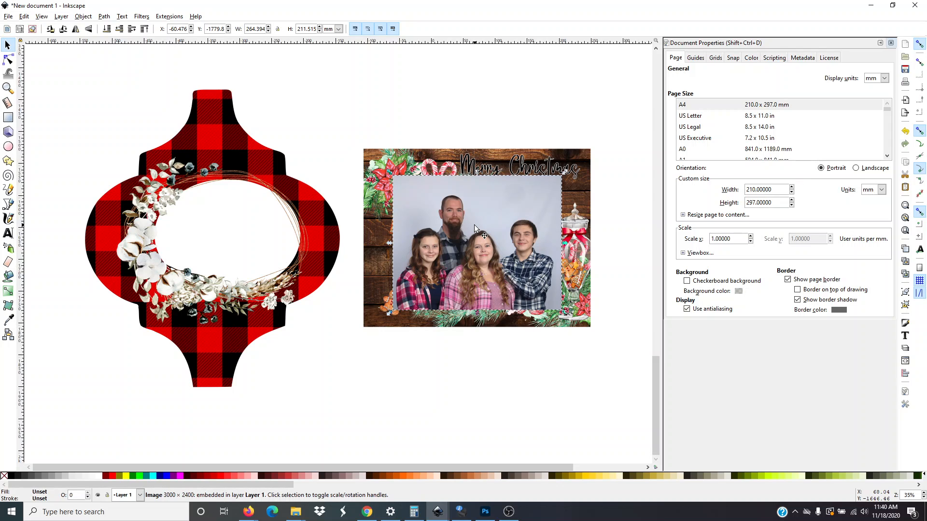
left_click(506, 378)
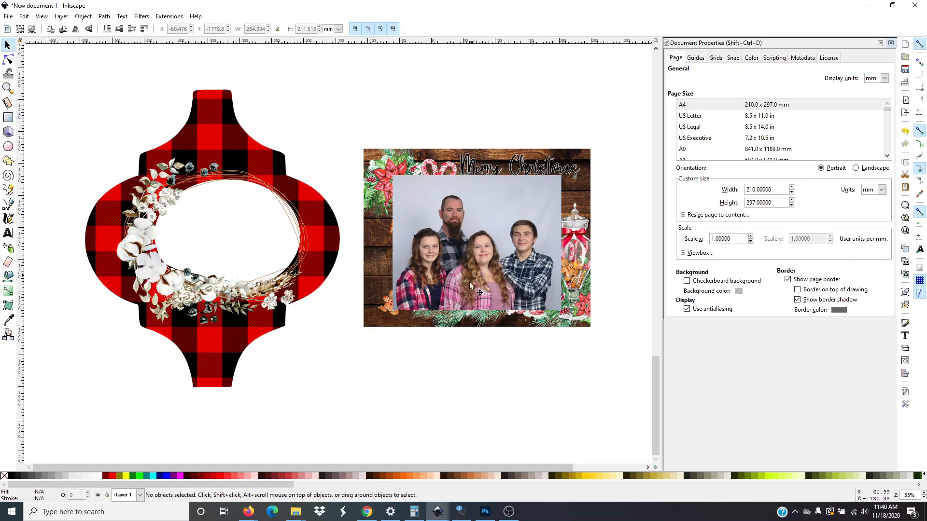
left_click(506, 219)
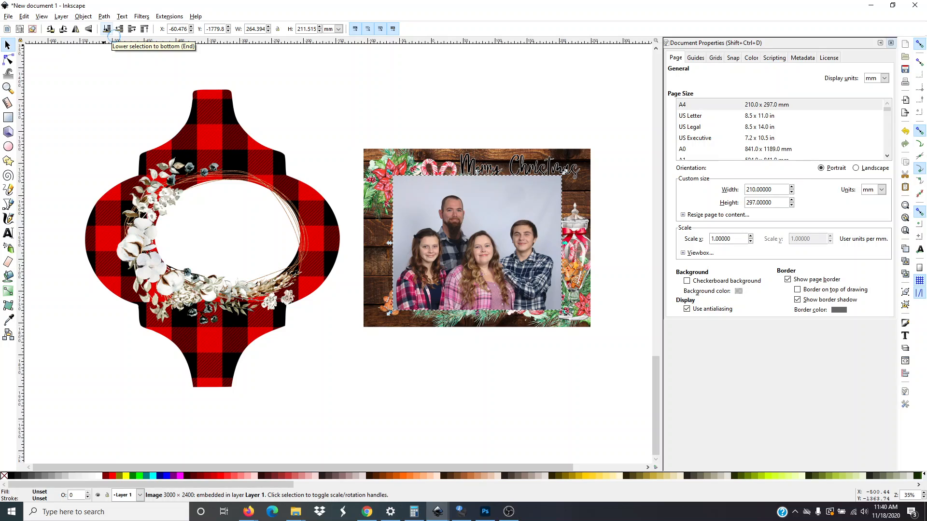
left_click(107, 30)
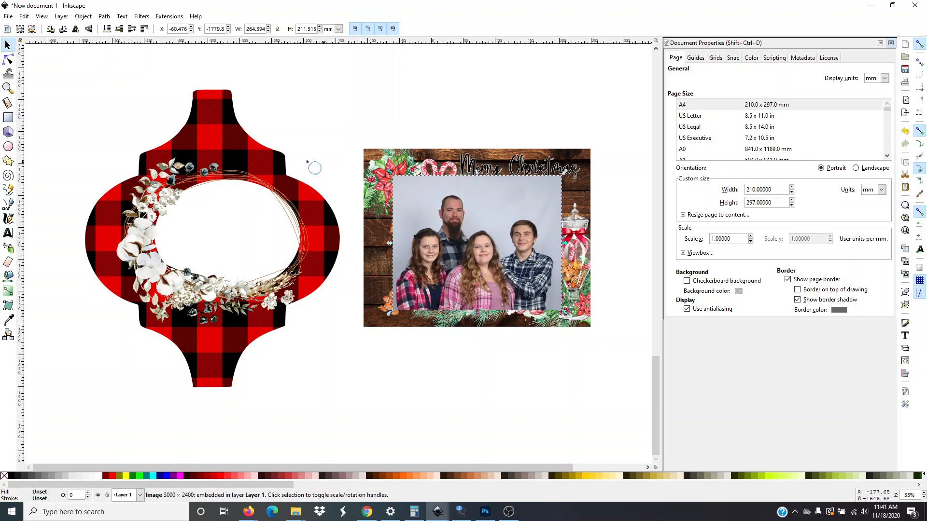
left_click(494, 222)
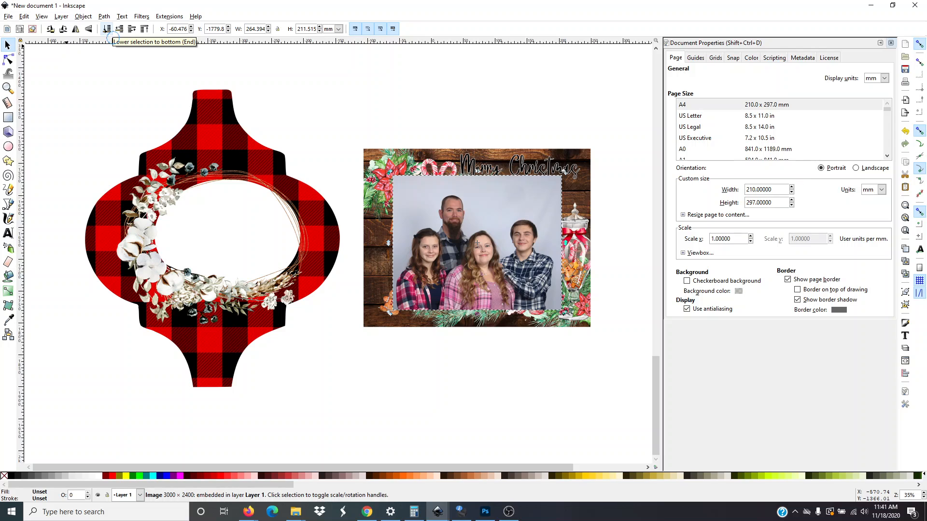
left_click(107, 29)
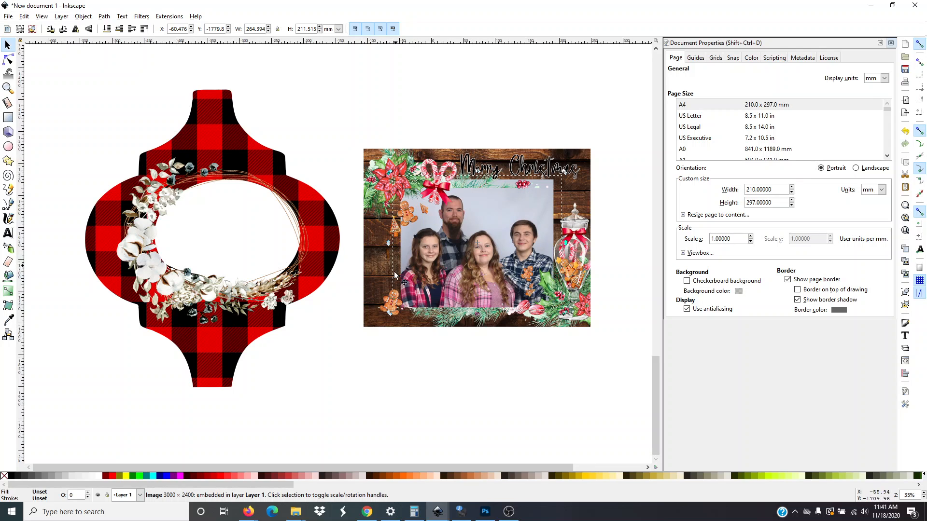
Step: Shift the family photo about 11 mm right and 7 mm down behind the Christmas frame, and nudge the frame about 2 mm left
mouse_move(481, 230)
left_mouse_down()
mouse_move(482, 242)
mouse_move(482, 232)
left_mouse_up()
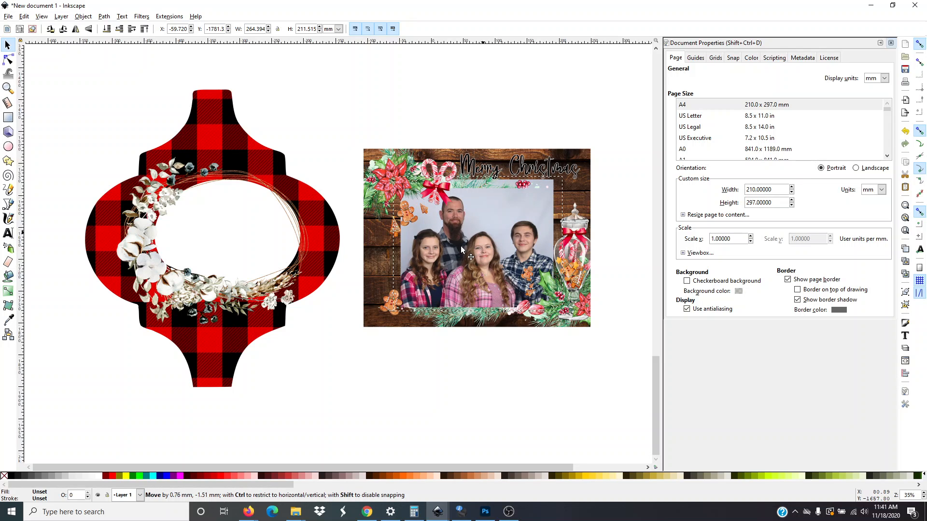
left_click_drag(492, 260, 504, 242)
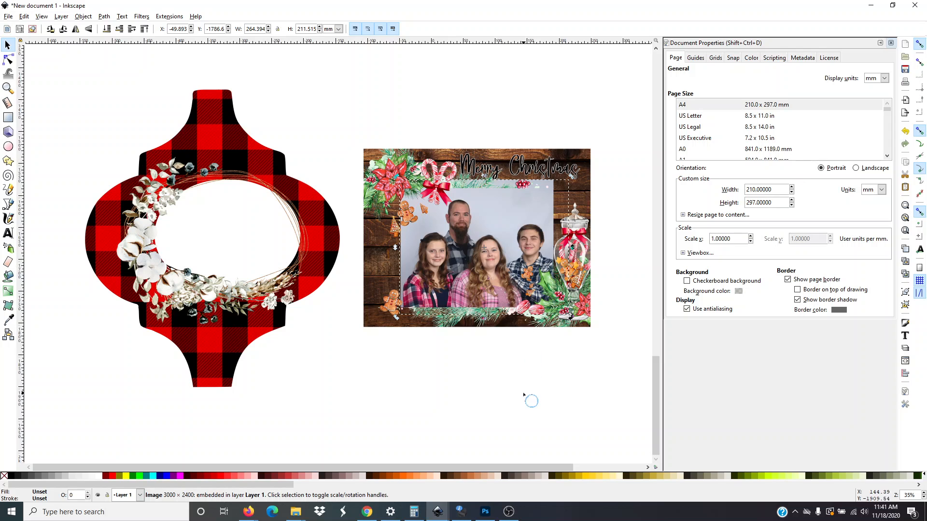
left_click(524, 395)
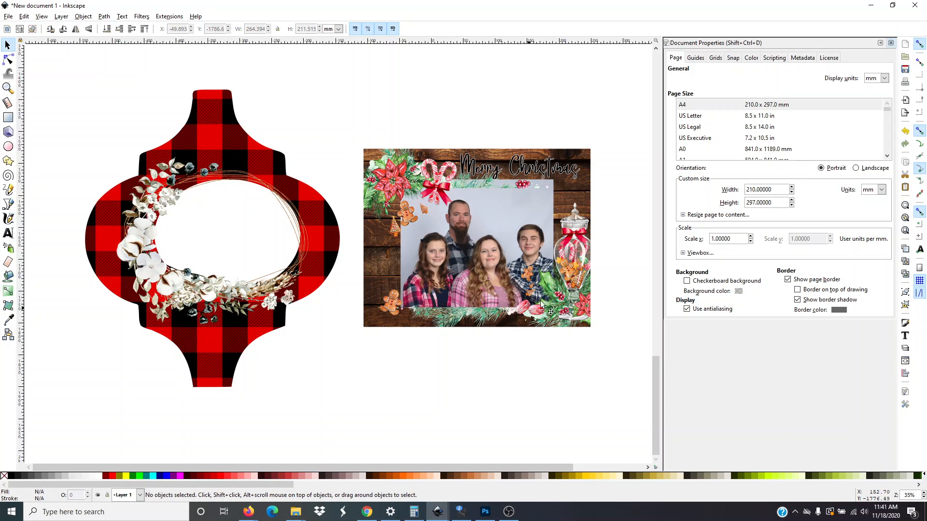
left_click(572, 207)
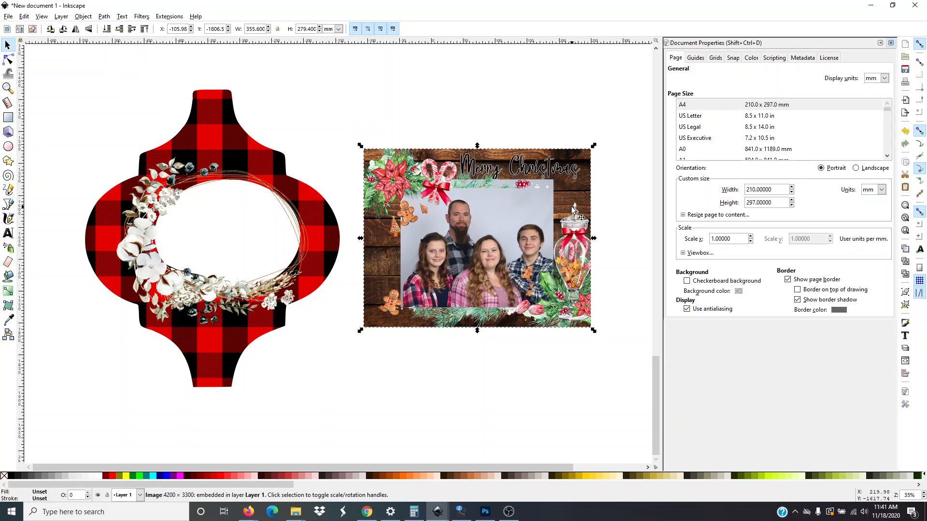
mouse_move(571, 206)
left_mouse_down()
mouse_move(562, 295)
mouse_move(563, 209)
mouse_move(572, 209)
left_mouse_up()
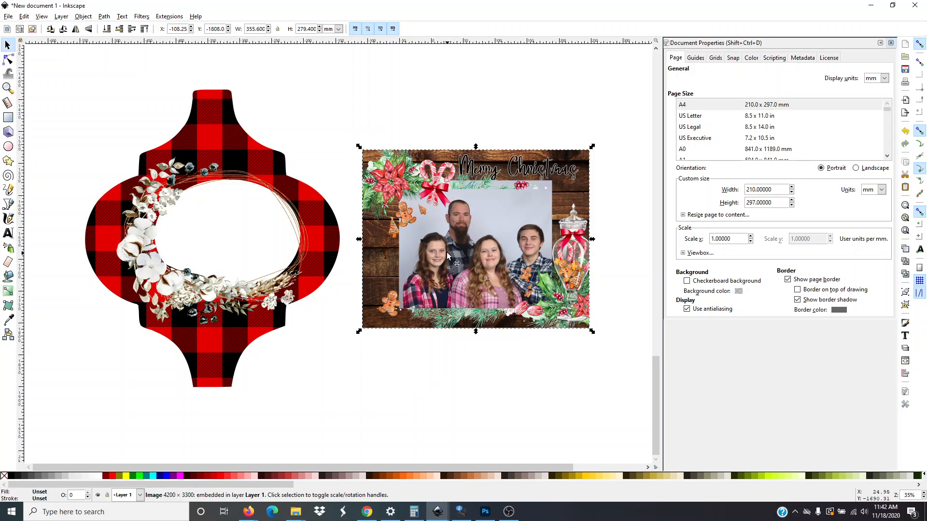
Step: Duplicate the family photo beneath the Christmas frame, place the copy over the plaid frame's oval opening and lower it to the bottom
left_click(477, 235, "alt")
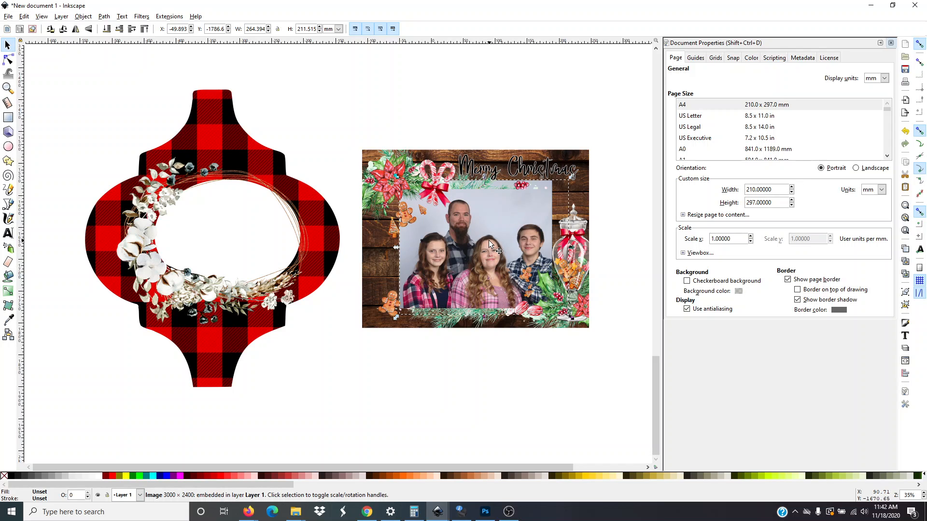
left_click(488, 239)
right_click(483, 227)
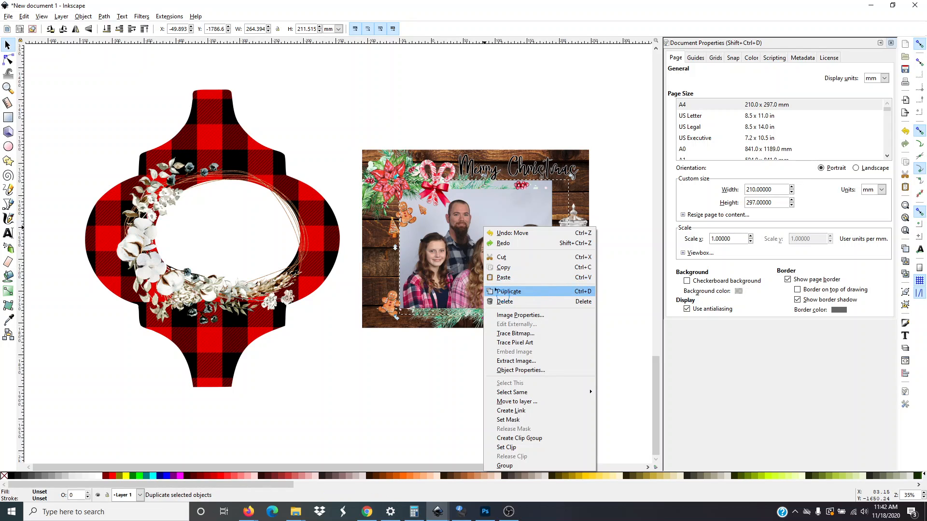
left_click(525, 292)
left_click_drag(525, 255, 276, 248)
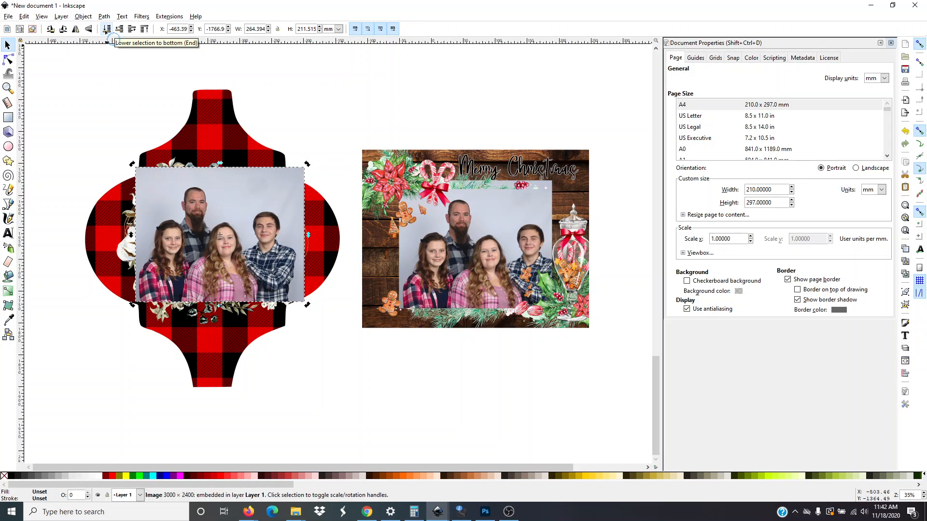
left_click(107, 30)
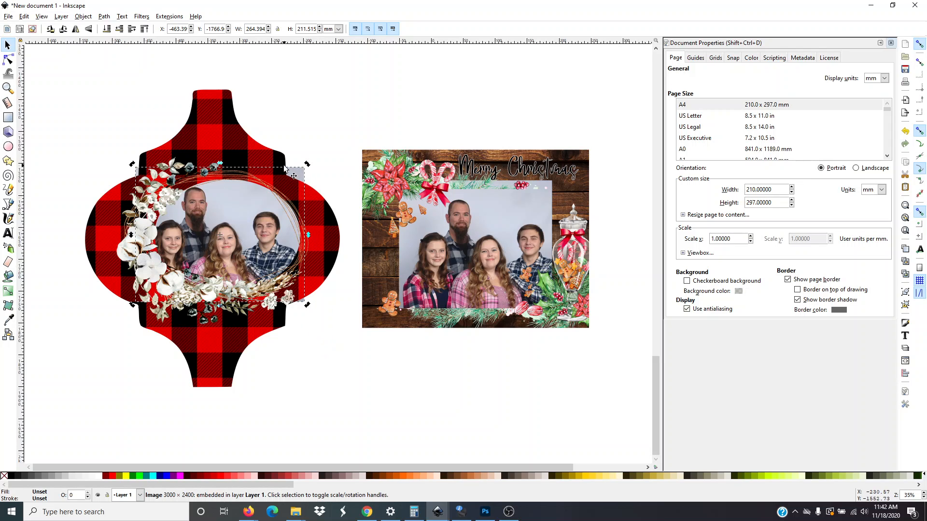
Step: Rotate the photo copy slightly counterclockwise behind the plaid frame and scale it proportionally to about 246 × 199 mm
left_click(248, 226)
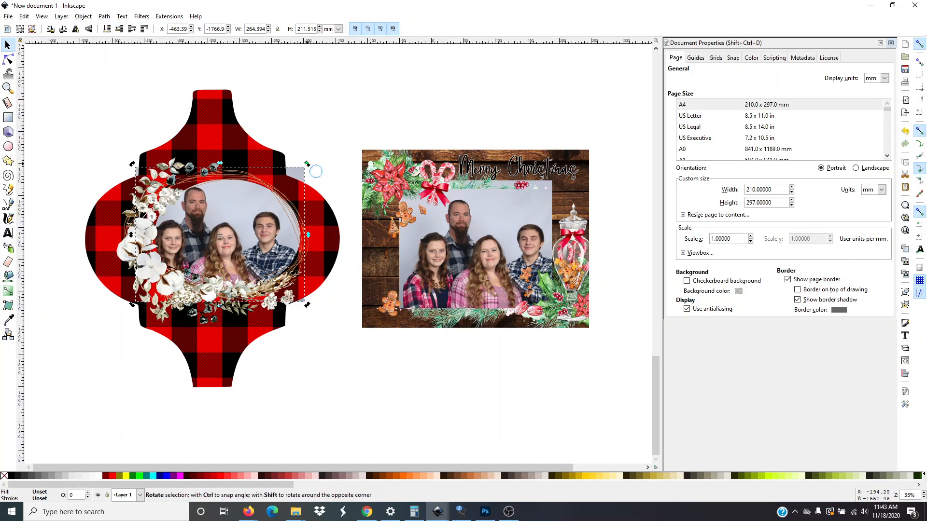
left_click_drag(309, 166, 248, 209)
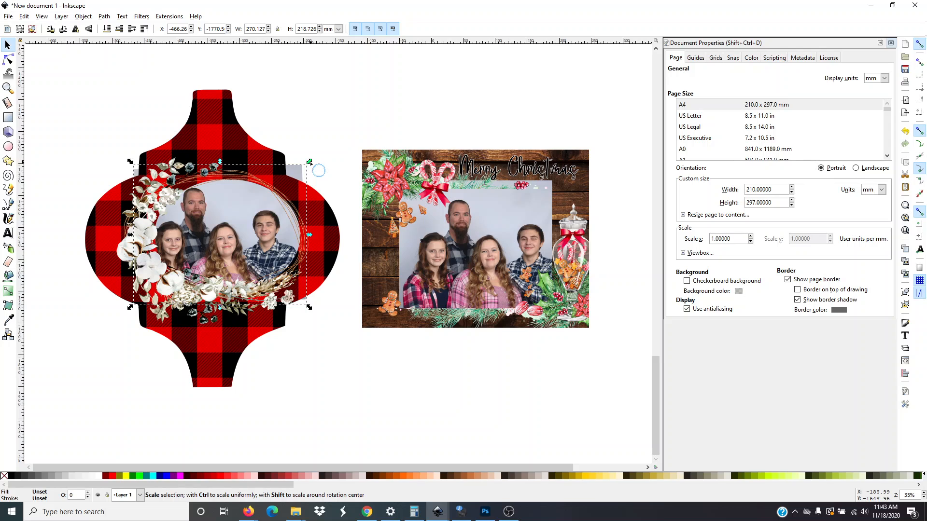
key("ctrl")
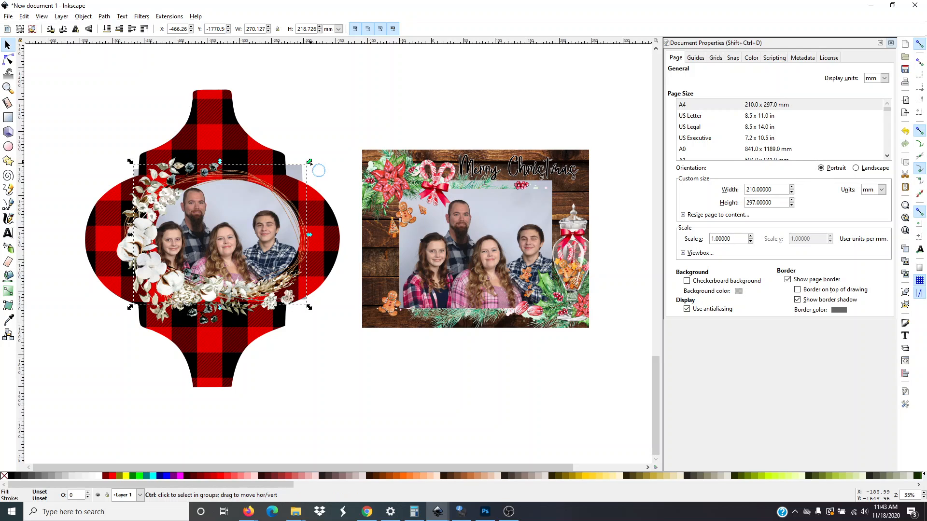
left_click_drag(310, 161, 304, 177)
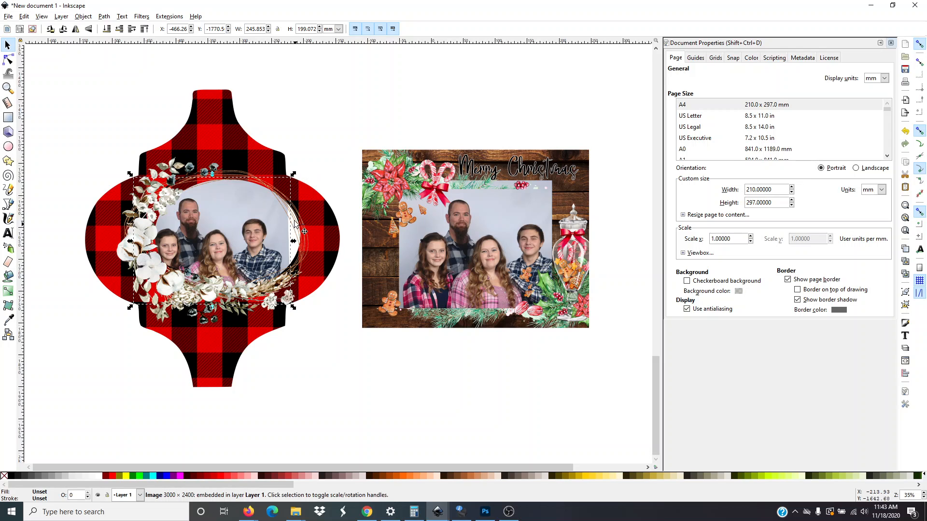
left_click(341, 346)
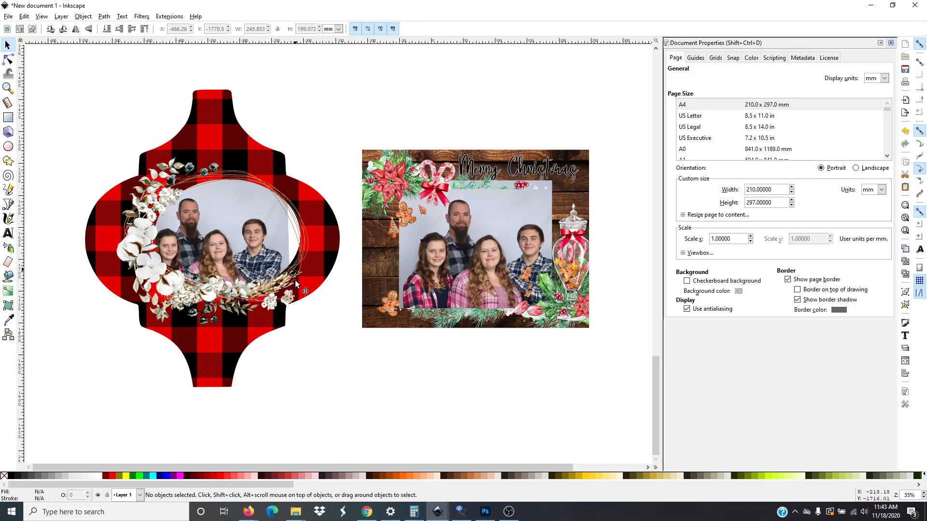
Step: Stretch the photo copy to about 264 × 198 mm so it fills the plaid frame's oval opening, and deselect it
left_click(234, 229)
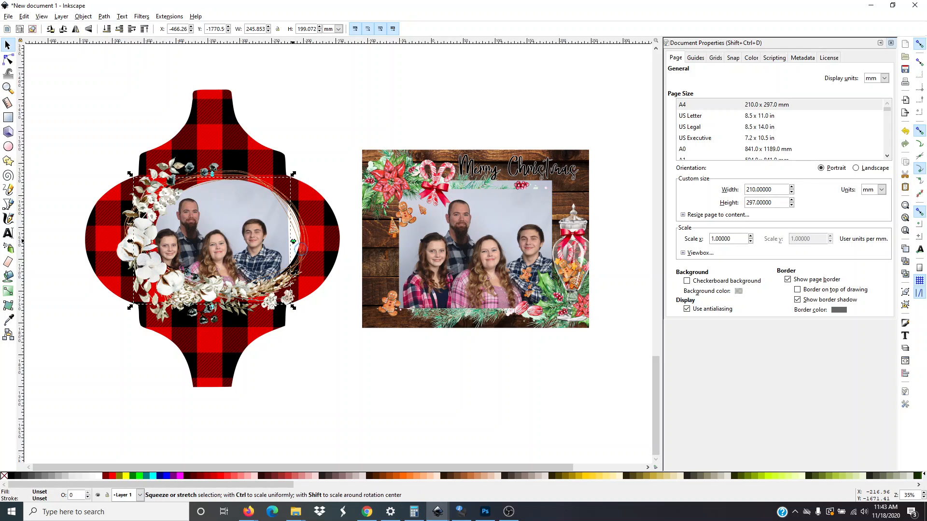
left_click_drag(293, 242, 314, 251)
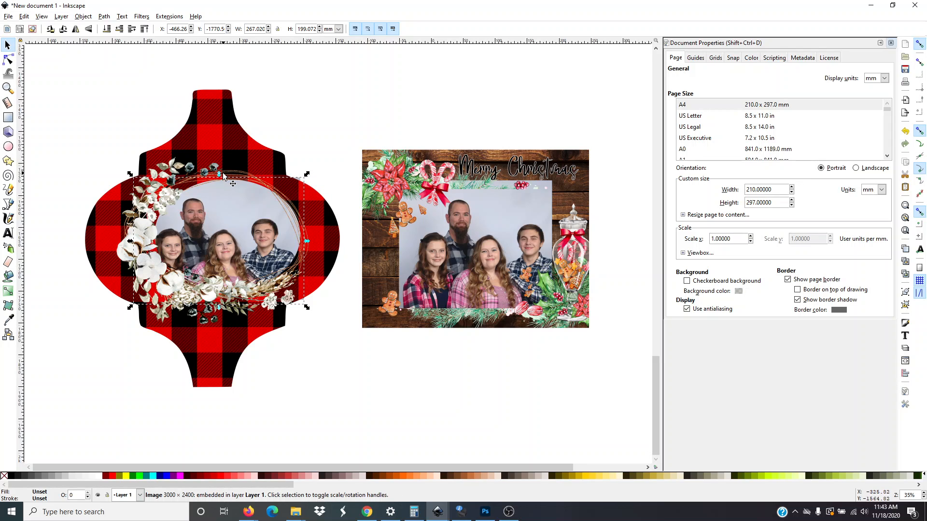
left_click_drag(219, 174, 227, 184)
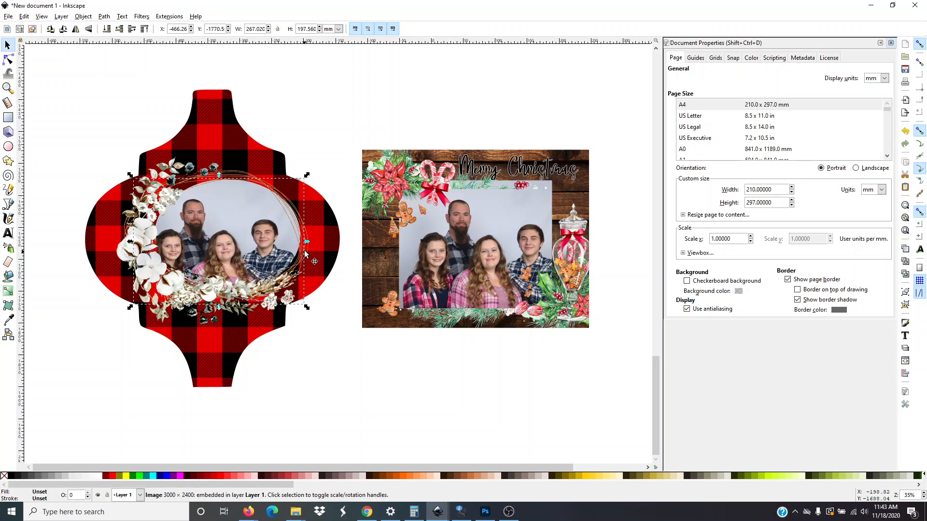
left_click_drag(308, 241, 305, 242)
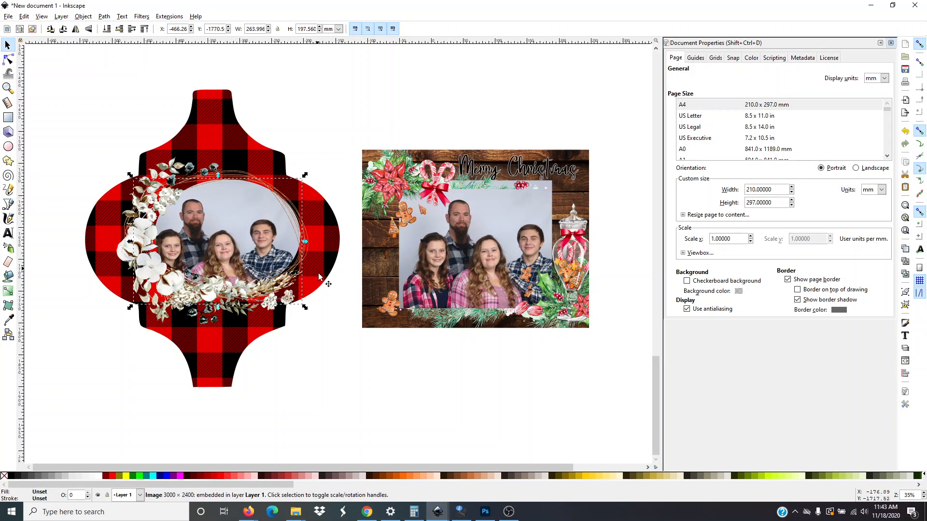
left_click(321, 311)
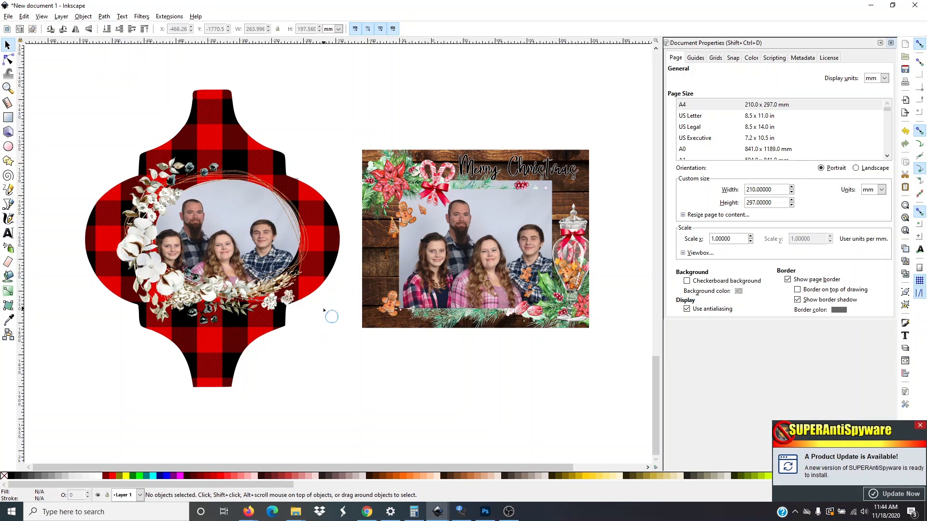
Step: Move the photo copy below the Christmas frame and bucket-fill the empty plaid oval in green with a grow value of 1.00 in
scroll(325, 310, "down", 1)
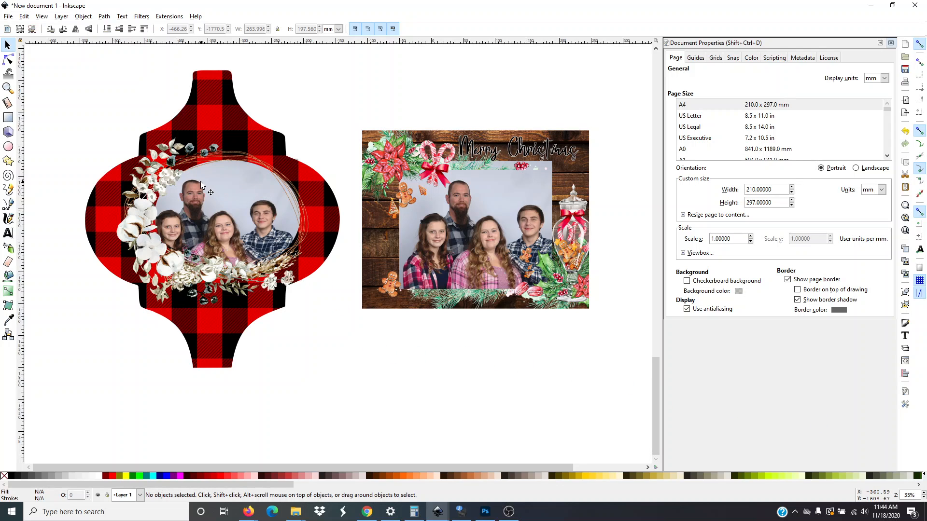
left_click_drag(201, 181, 489, 358)
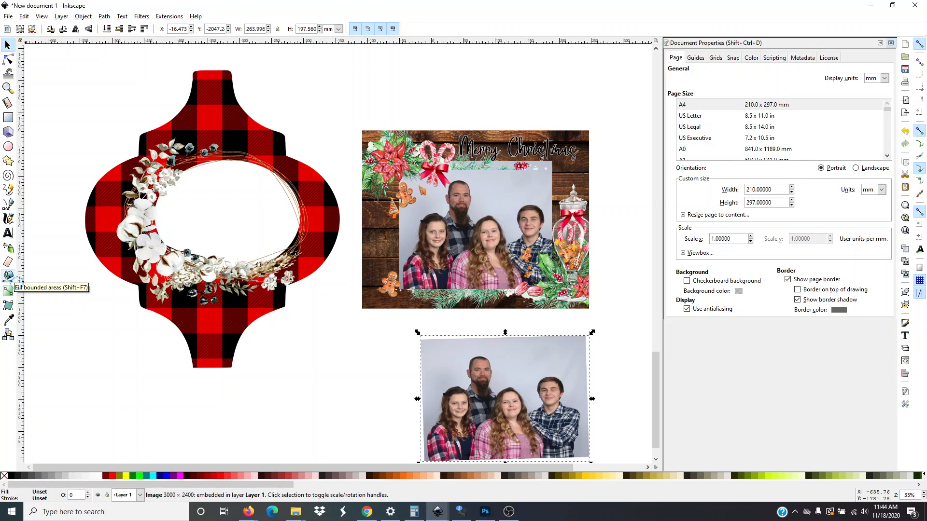
left_click(8, 276)
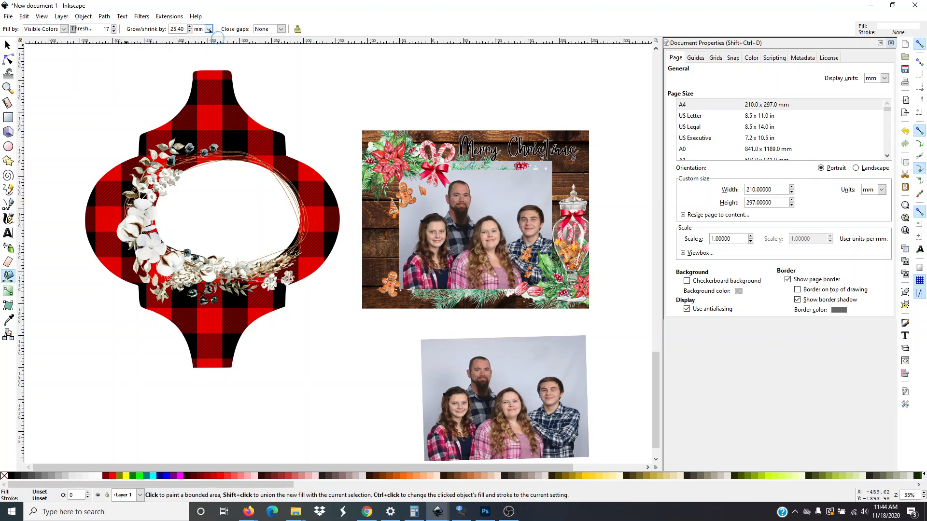
left_click(209, 30)
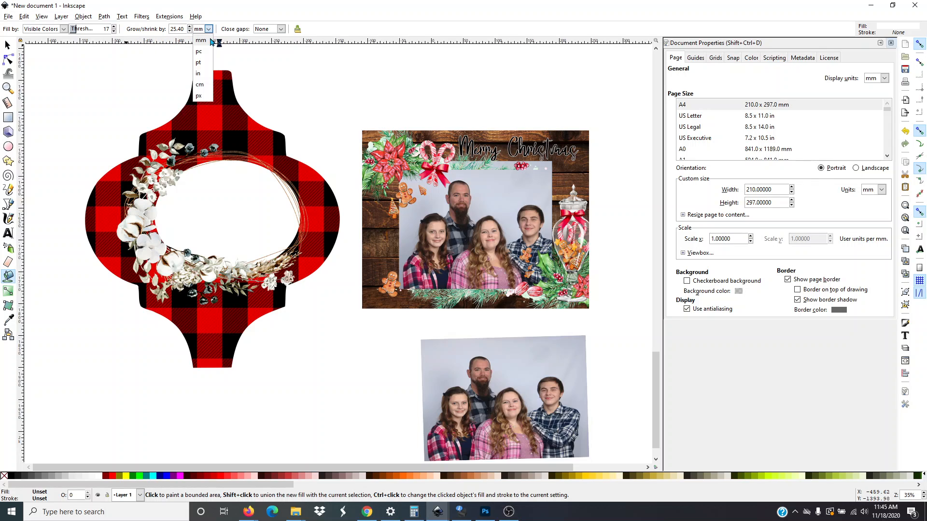
left_click(198, 73)
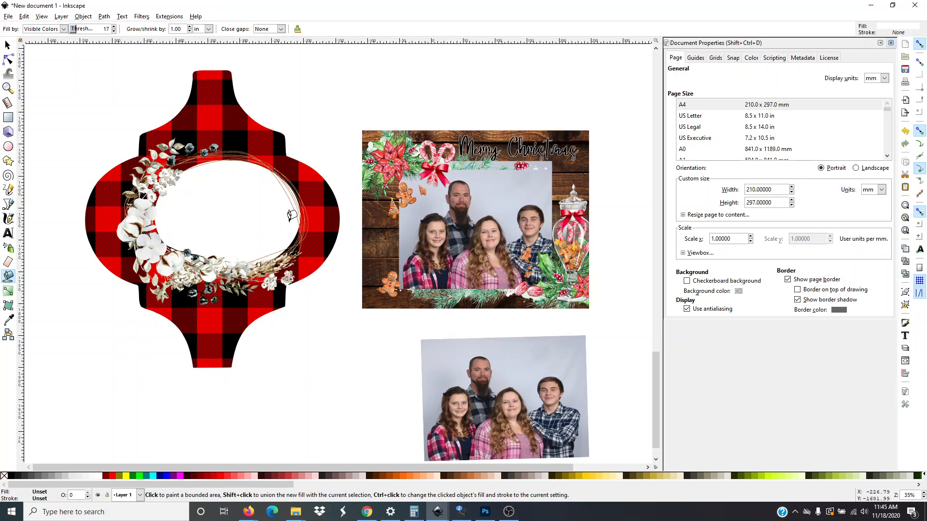
left_click(237, 205)
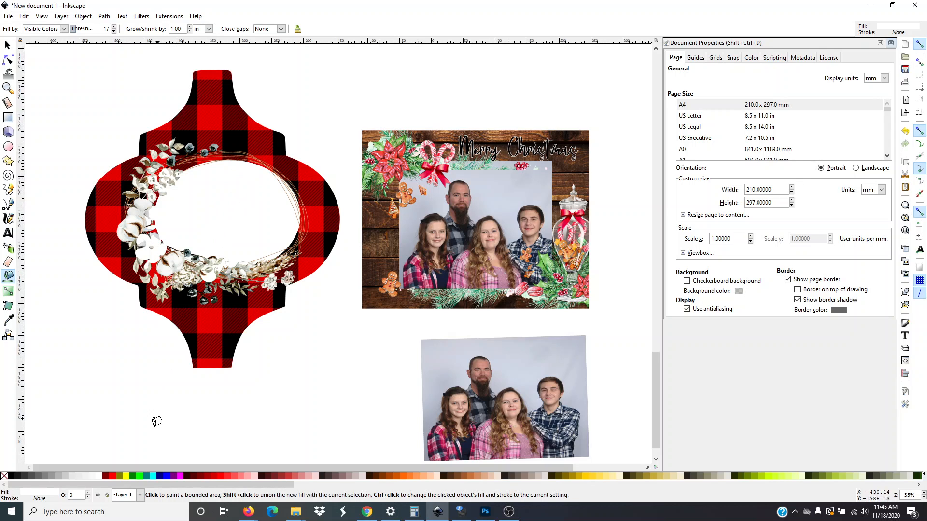
left_click(140, 476)
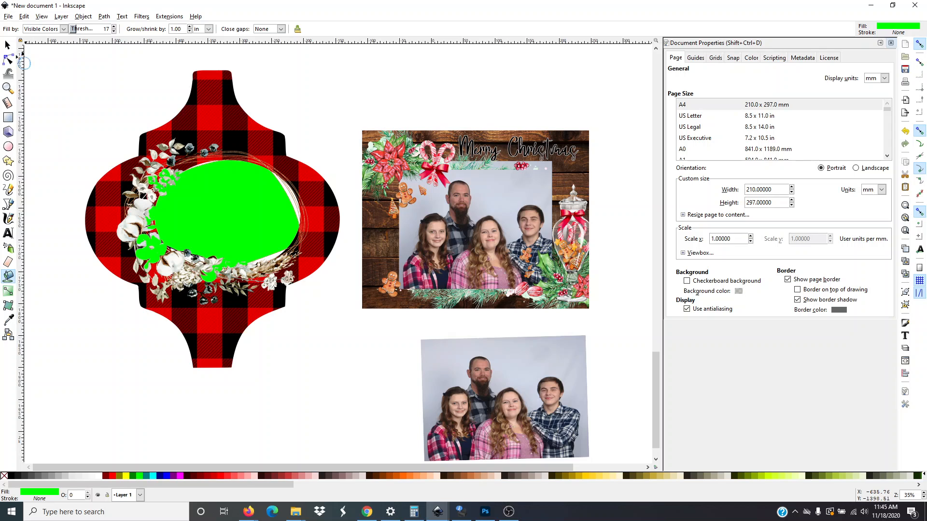
Step: Enlarge the green fill shape to about 285 × 212 mm and shift it slightly left so it covers the oval opening's edges
left_click(8, 45)
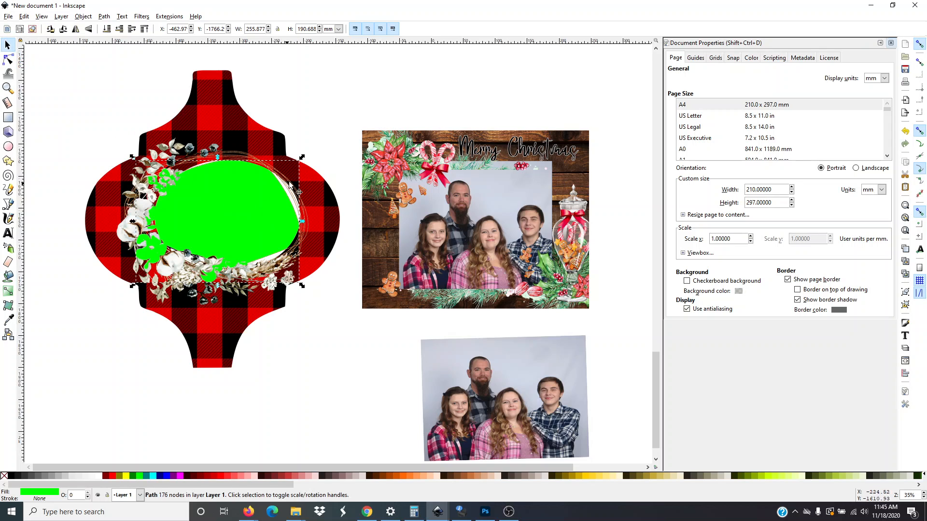
left_click_drag(302, 157, 320, 151)
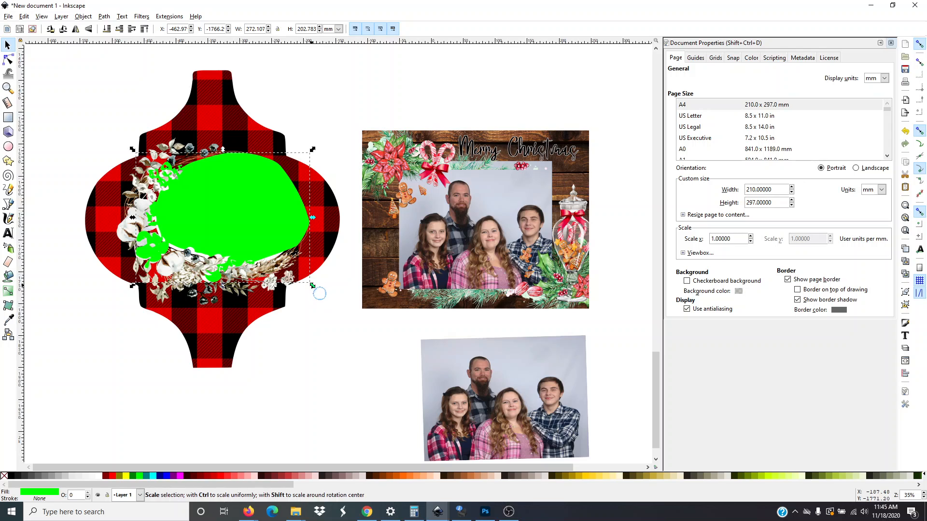
left_click_drag(313, 285, 319, 311)
mouse_move(239, 210)
left_mouse_down()
mouse_move(329, 323)
mouse_move(247, 207)
mouse_move(233, 211)
left_mouse_up()
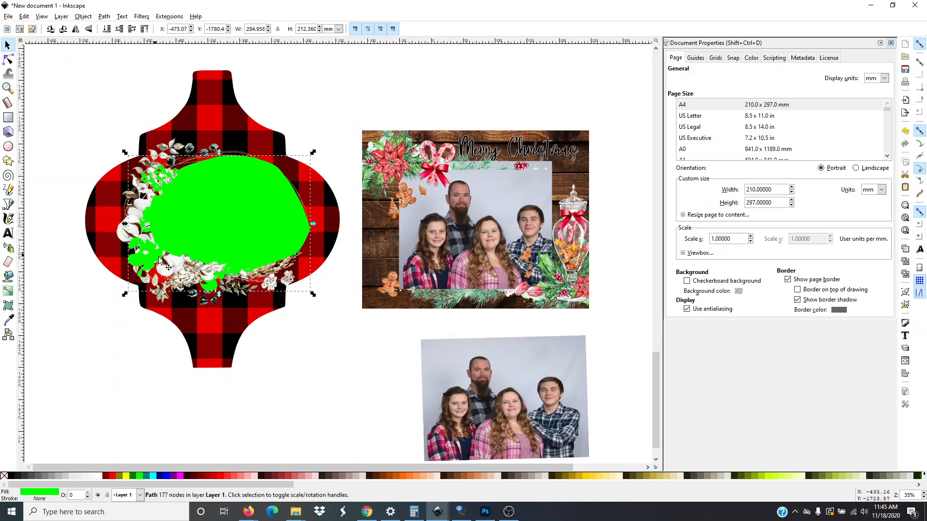
Step: Delete the green bucket-fill shape covering the plaid frame's oval opening
mouse_move(216, 220)
left_mouse_down()
mouse_move(269, 263)
mouse_move(273, 308)
mouse_move(207, 210)
mouse_move(220, 221)
left_mouse_up()
right_click(220, 221)
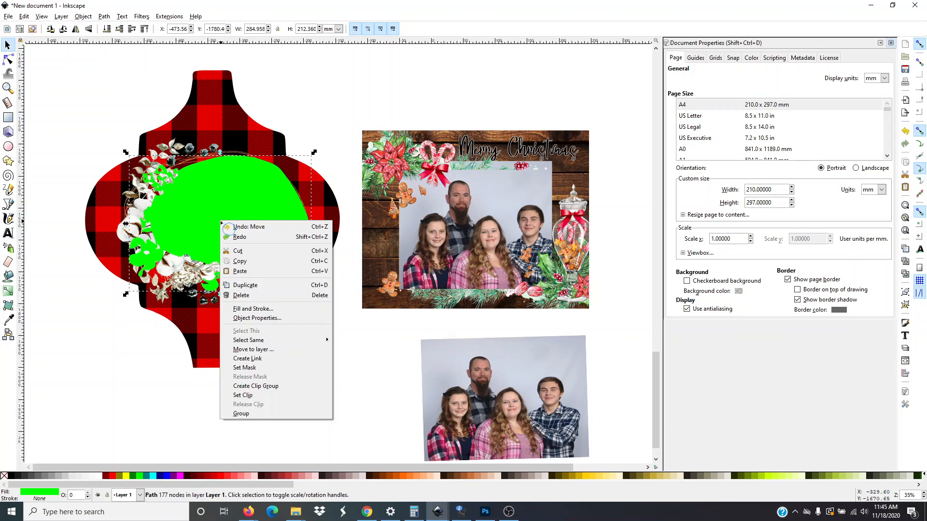
left_click(239, 296)
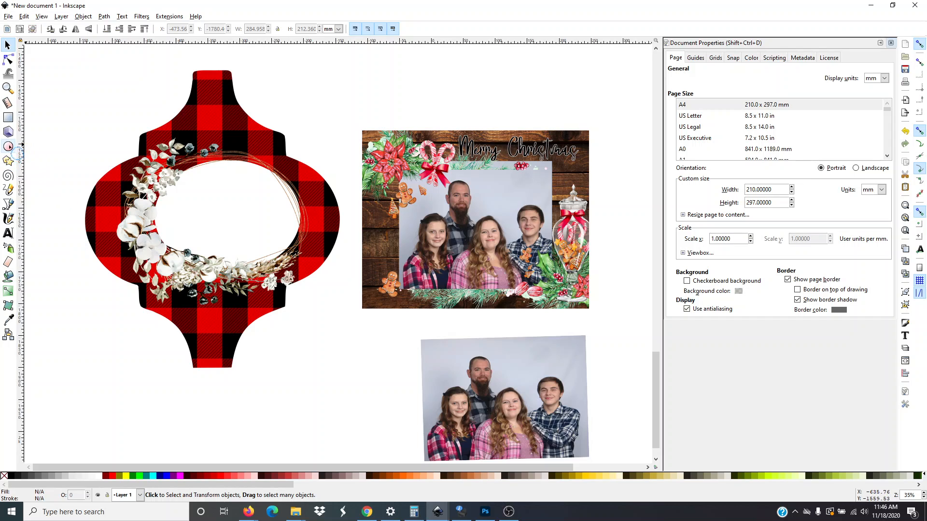
Step: Draw a green ellipse about 313 × 194 mm and move it over the plaid frame's oval opening
left_click(9, 146)
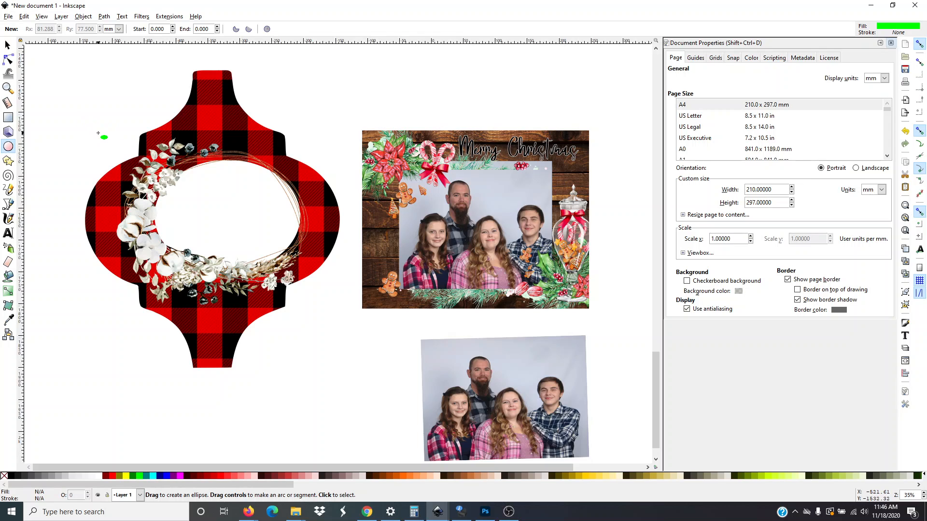
key("ctrl")
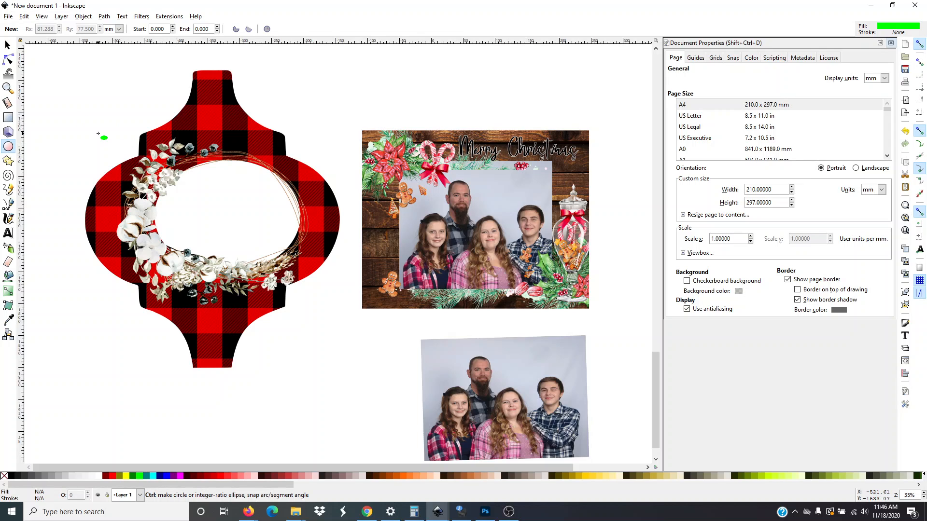
left_click_drag(98, 133, 293, 257)
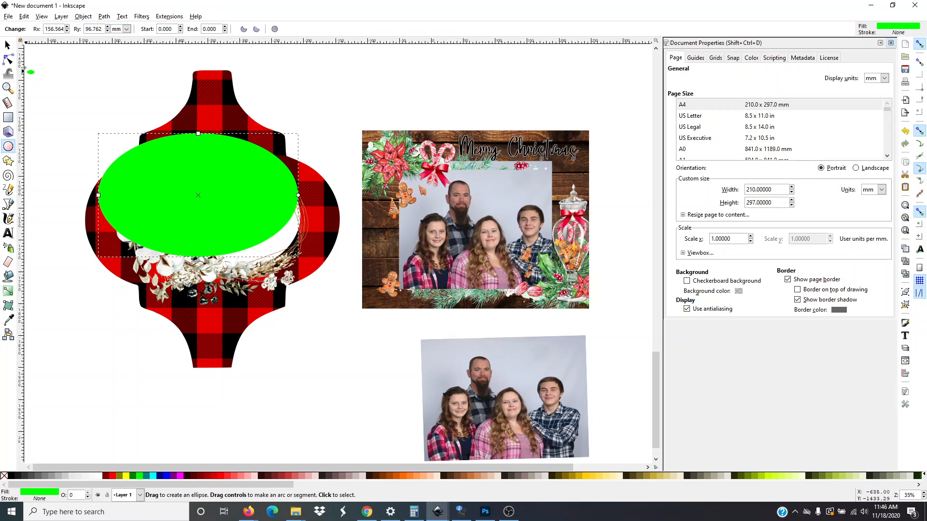
left_click(8, 47)
left_click_drag(191, 184, 210, 204)
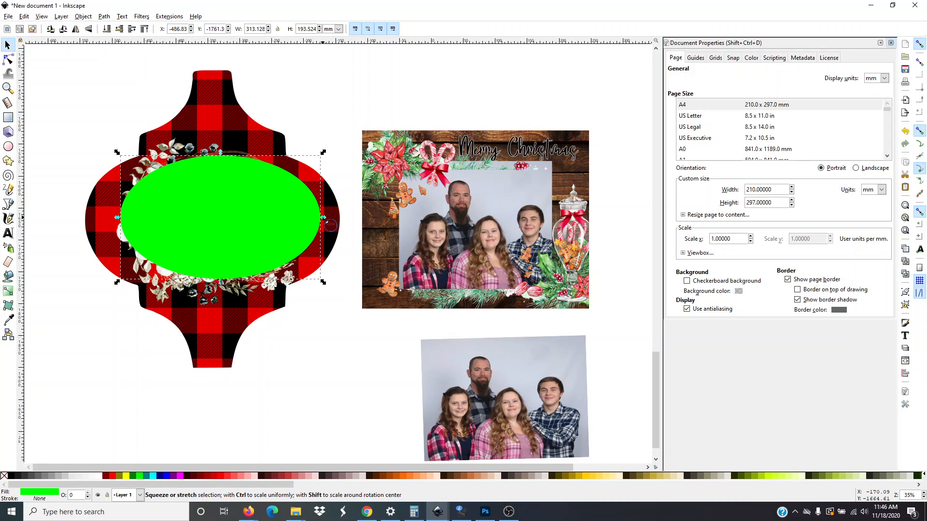
Step: Shrink the green ellipse to about 262 × 190 mm and shift it slightly to match the oval opening
mouse_move(323, 218)
left_mouse_down()
mouse_move(286, 218)
mouse_move(311, 218)
left_mouse_up()
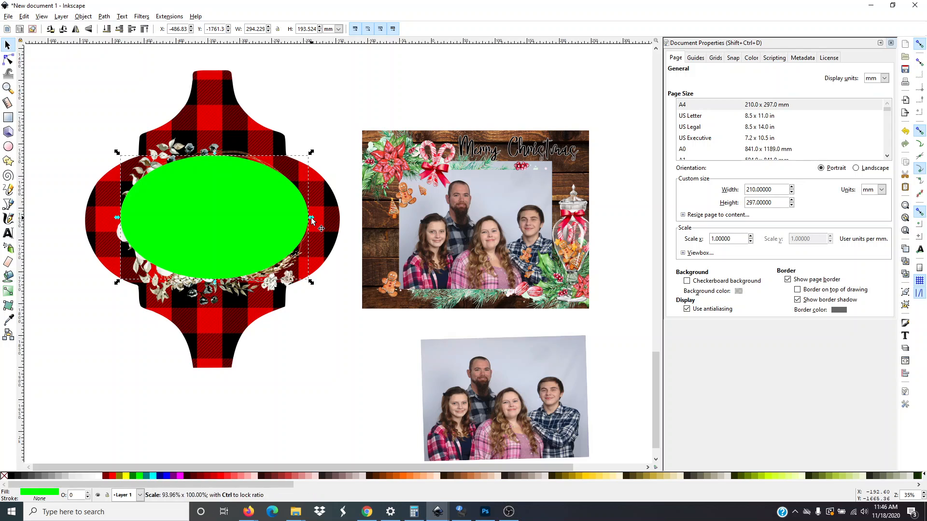
left_click_drag(166, 213, 170, 212)
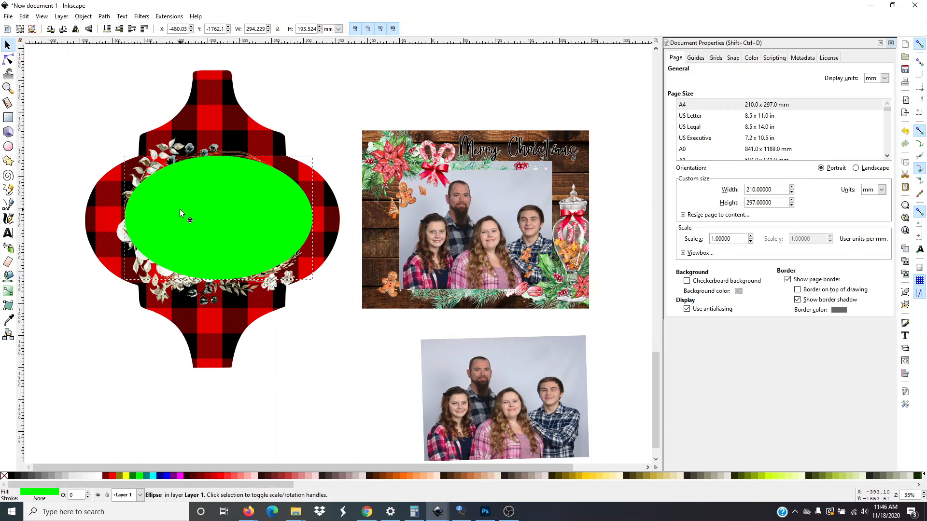
mouse_move(219, 153)
left_mouse_down()
mouse_move(219, 140)
mouse_move(220, 316)
mouse_move(222, 159)
mouse_move(231, 158)
left_mouse_up()
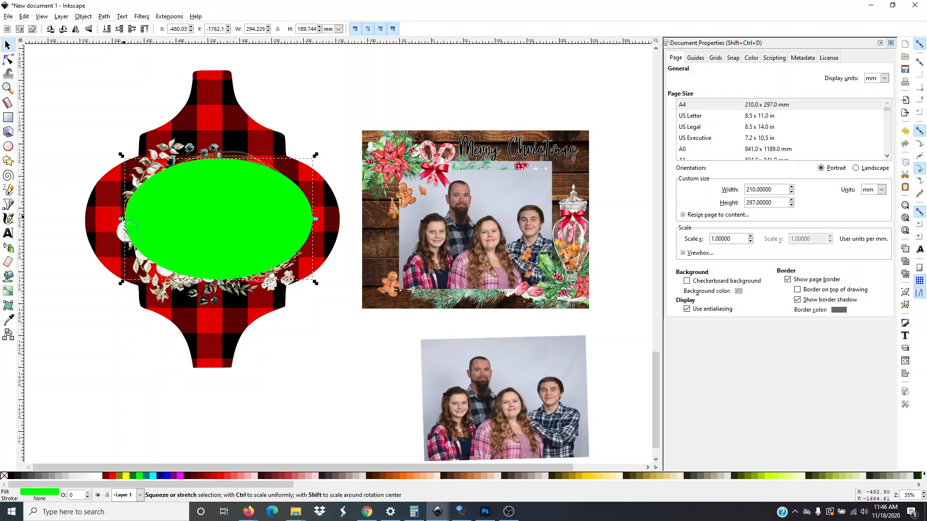
left_click_drag(124, 214, 151, 224)
left_click(319, 218)
left_click_drag(319, 219, 289, 212)
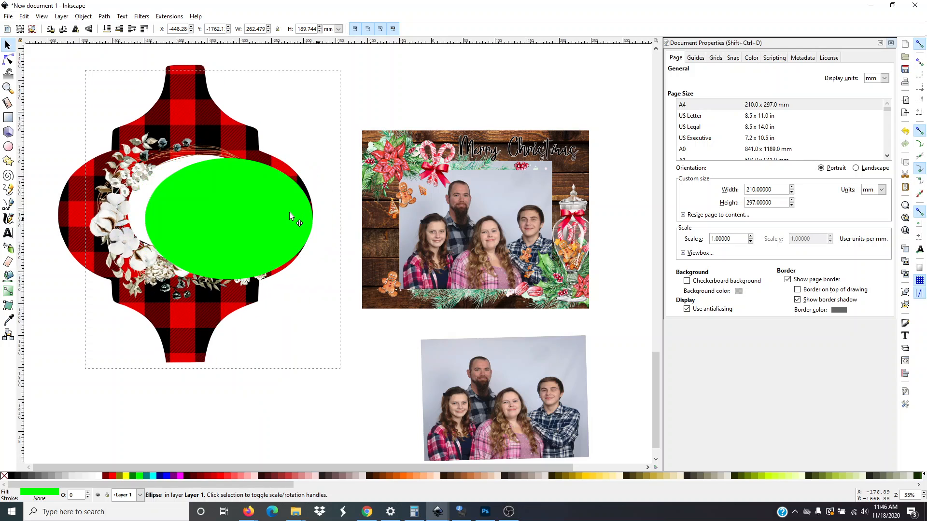
key("ctrl+z")
Step: Resize the green ellipse to about 251 × 200 mm so it covers the edges of the oval opening
left_click(297, 224)
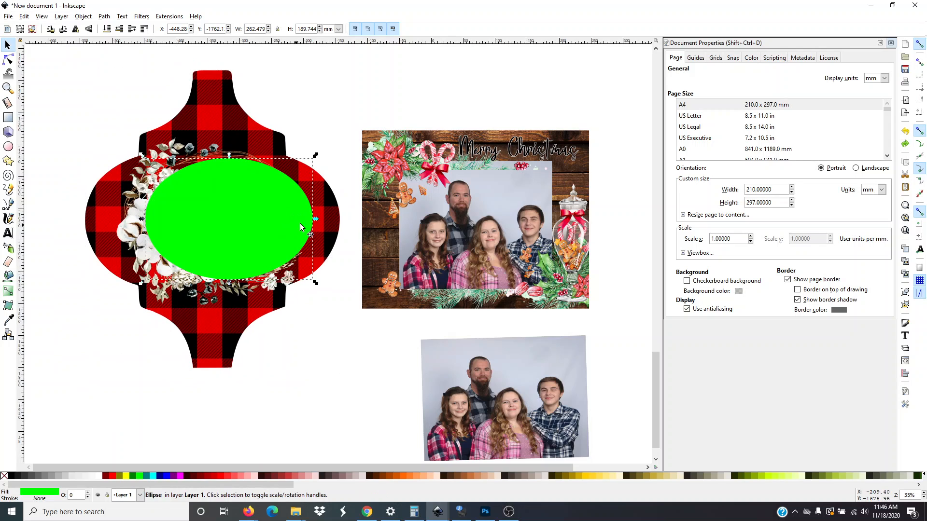
mouse_move(316, 219)
left_mouse_down()
mouse_move(304, 218)
mouse_move(316, 224)
left_mouse_up()
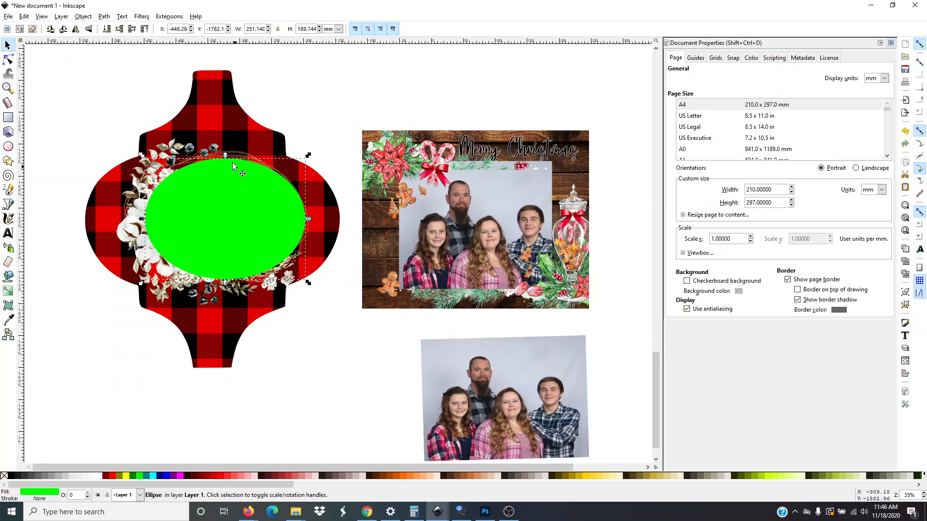
left_click_drag(233, 163, 225, 151)
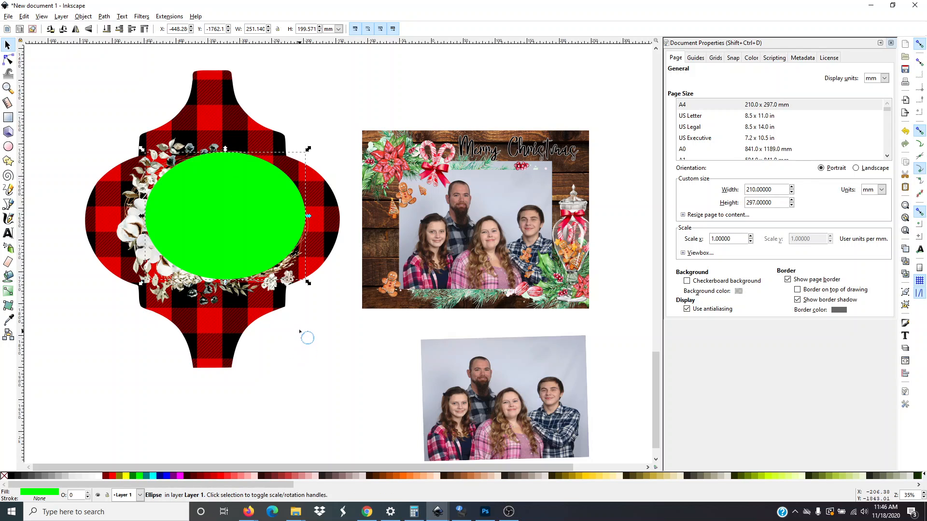
Step: Move the loose photo copy left below the two frames, rotate it until it is level, and deselect it
scroll(300, 332, "down", 3)
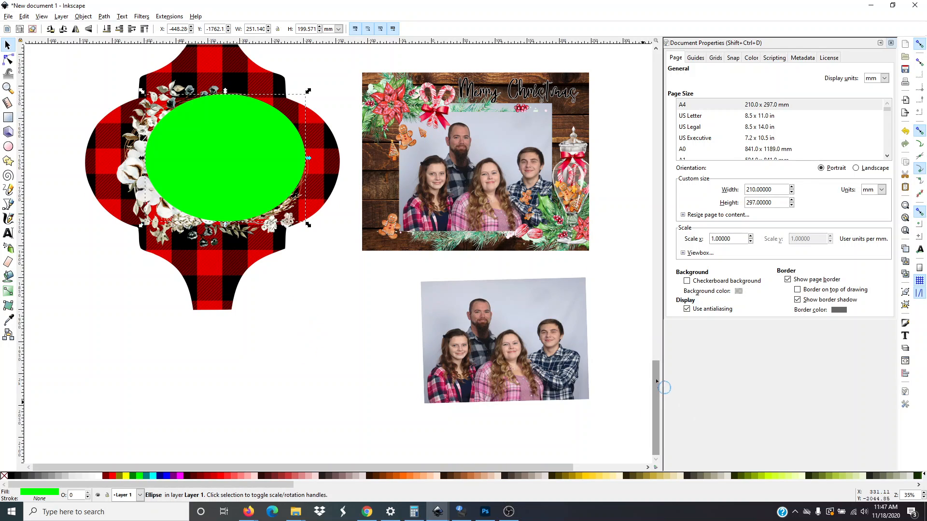
left_click_drag(563, 351, 460, 346)
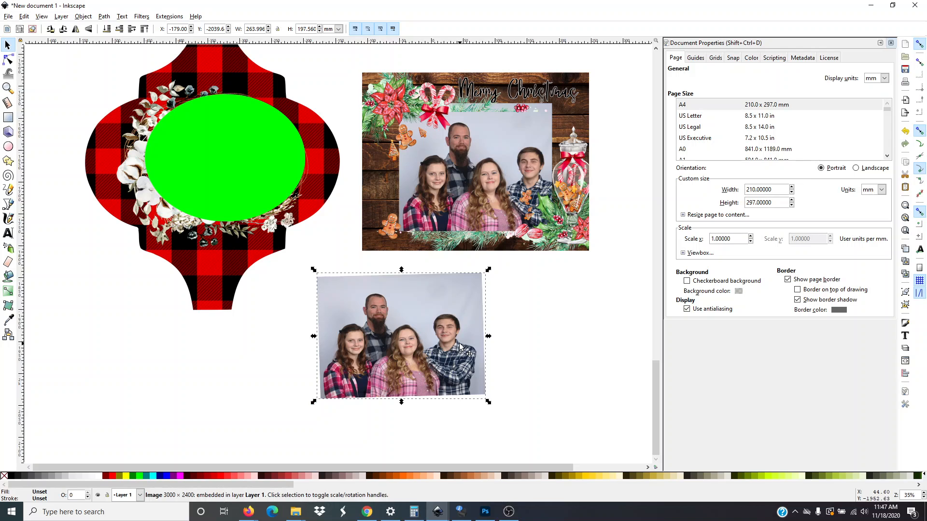
left_click(460, 347)
left_click_drag(489, 271, 491, 275)
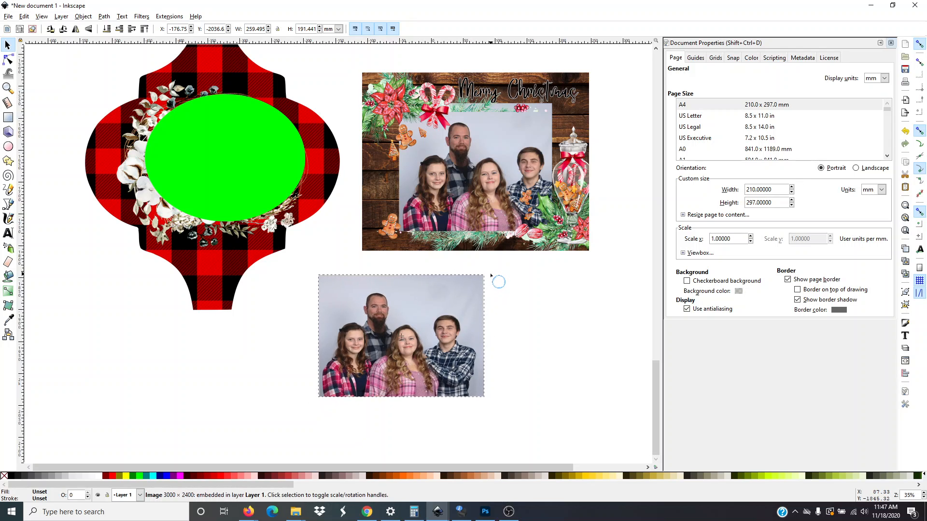
left_click(284, 326)
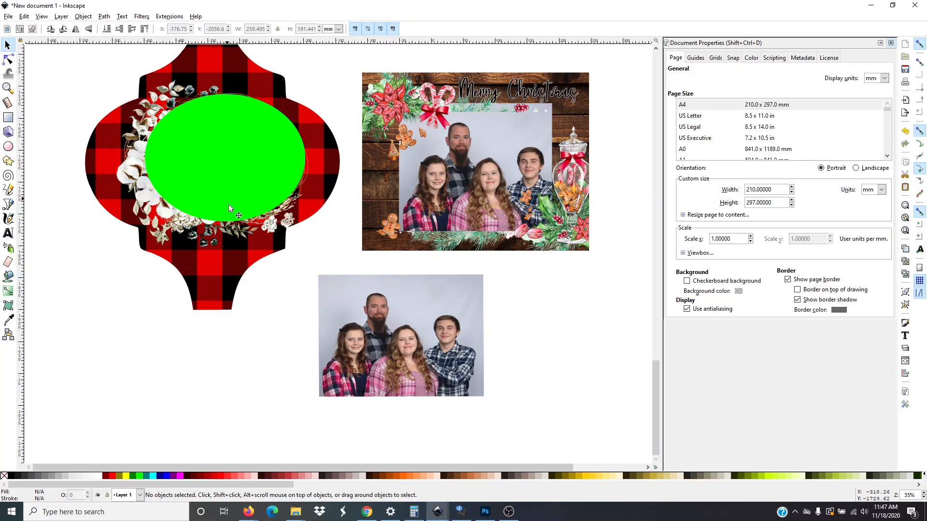
Step: Enlarge the loose photo proportionally to about 367 × 271 mm and move the green ellipse on top of it
scroll(327, 270, "down", 3)
left_click(375, 258)
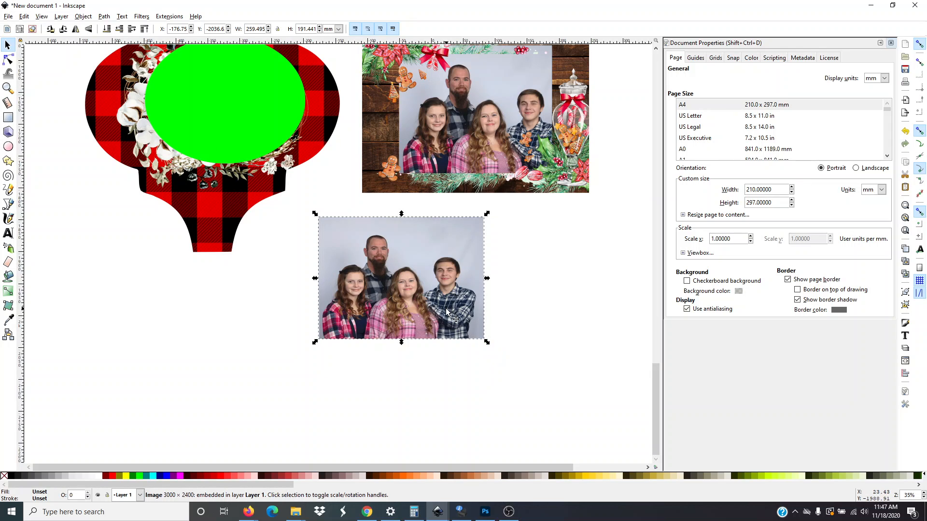
left_click_drag(487, 343, 555, 433)
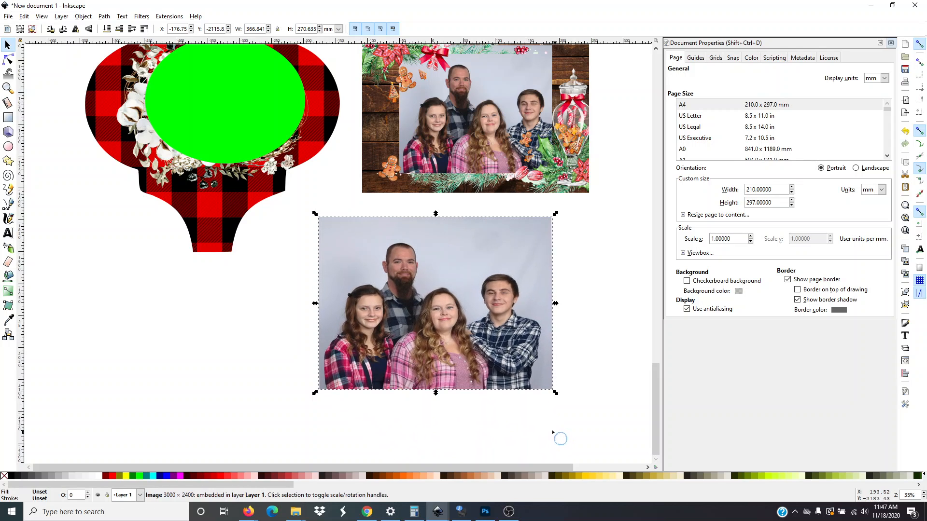
left_click(221, 100)
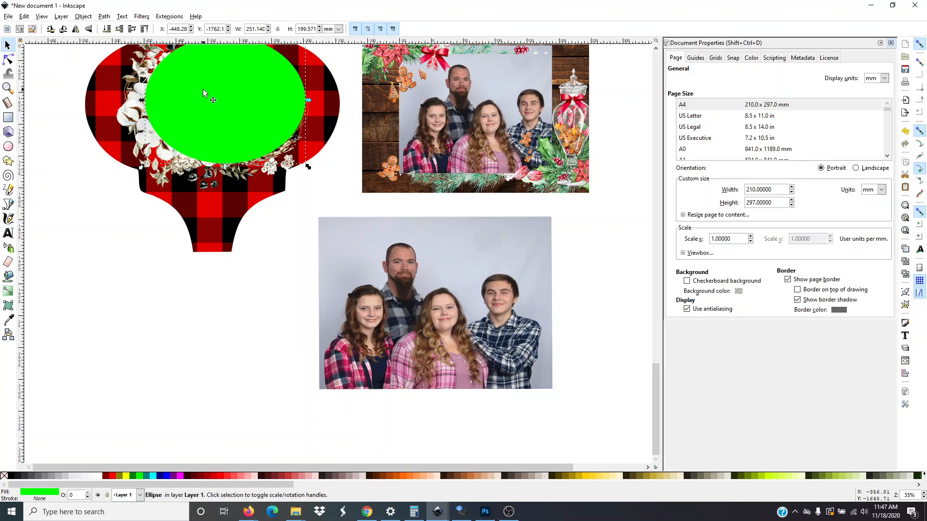
left_click_drag(203, 92, 389, 289)
Step: Scale the photo down proportionally to about 297 × 219 mm and position it so the ellipse covers the family
left_click(504, 360)
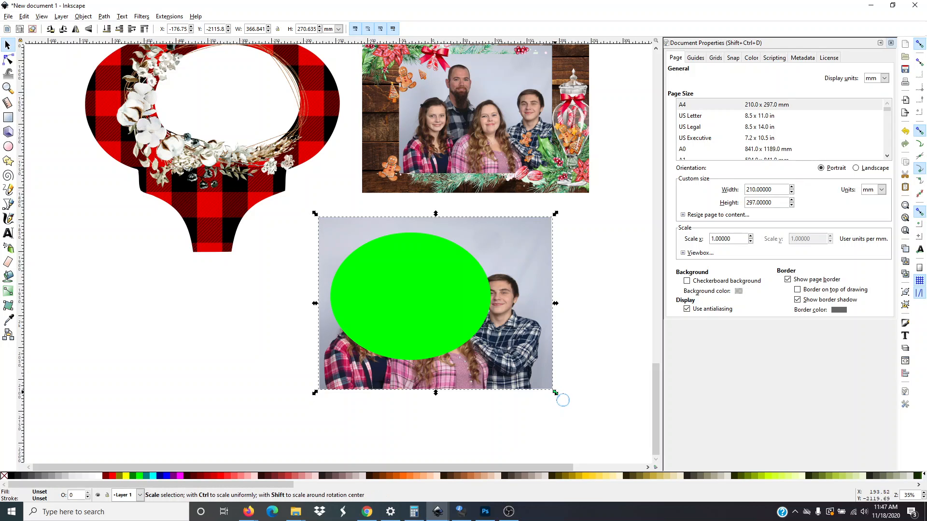
key("ctrl")
left_click_drag(555, 393, 512, 370)
left_click_drag(494, 243, 493, 251)
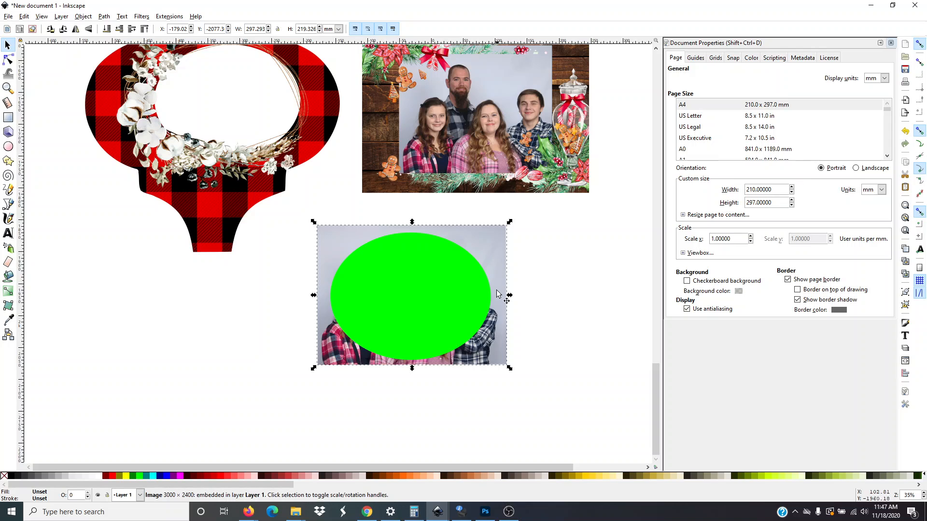
left_click(539, 385)
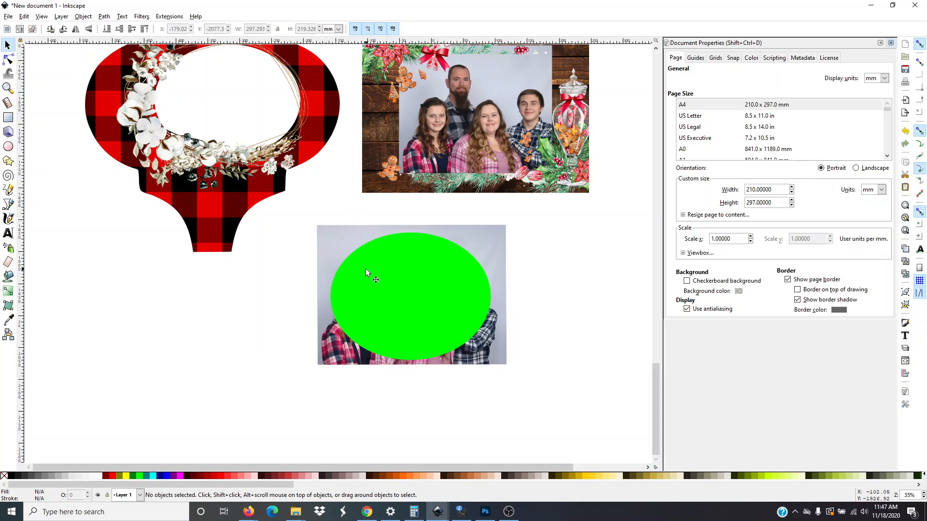
Step: Clip the loose photo to the green ellipse using Set Clip
left_click(373, 289)
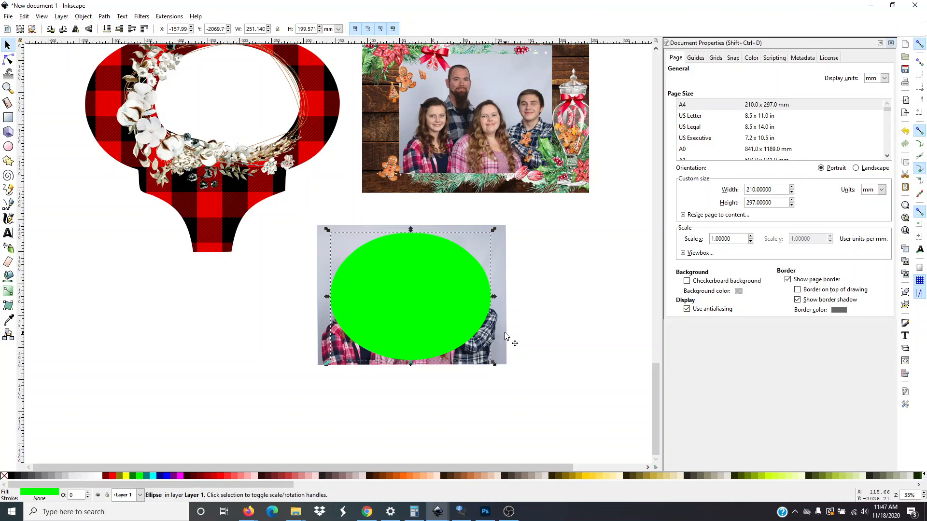
key("shift")
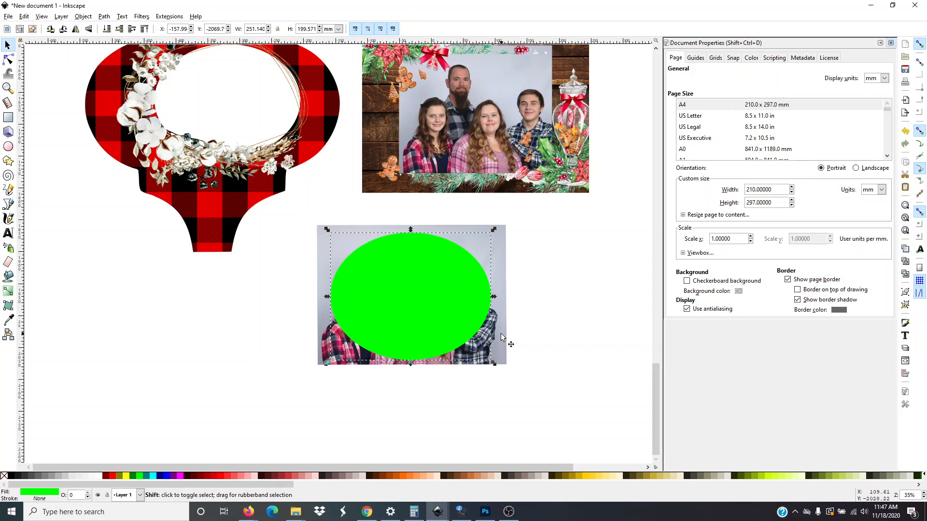
left_click(501, 338, "shift")
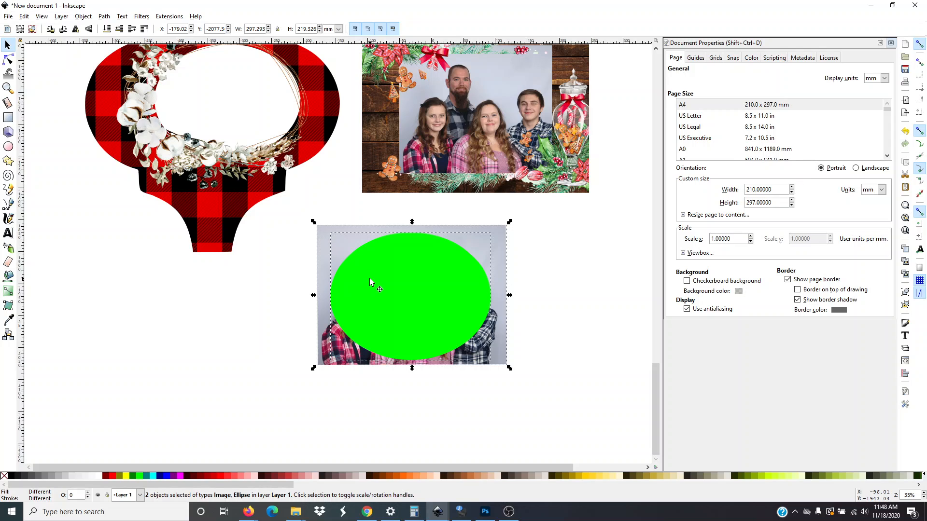
right_click(405, 282)
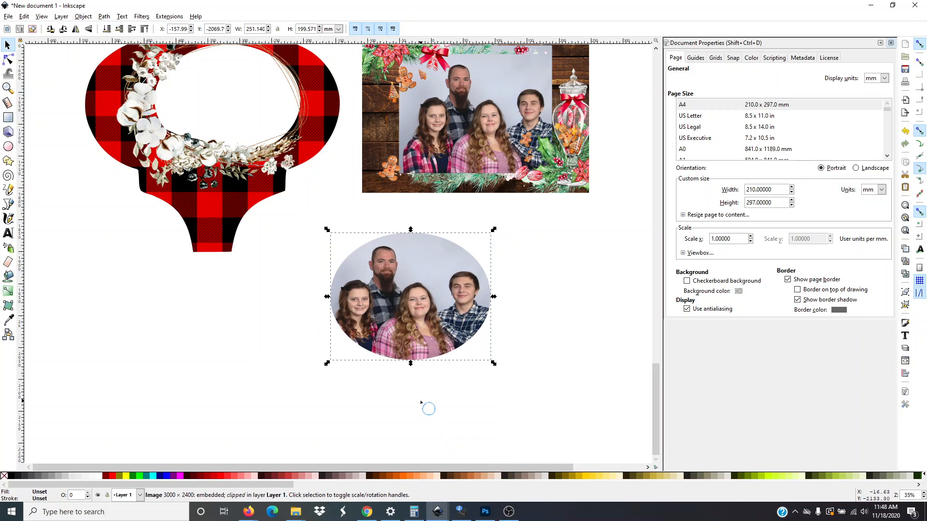
Step: Move the clipped oval photo into the plaid frame's opening, scale it proportionally to about 242 × 192 mm, and adjust its position
scroll(425, 405, "up", 2)
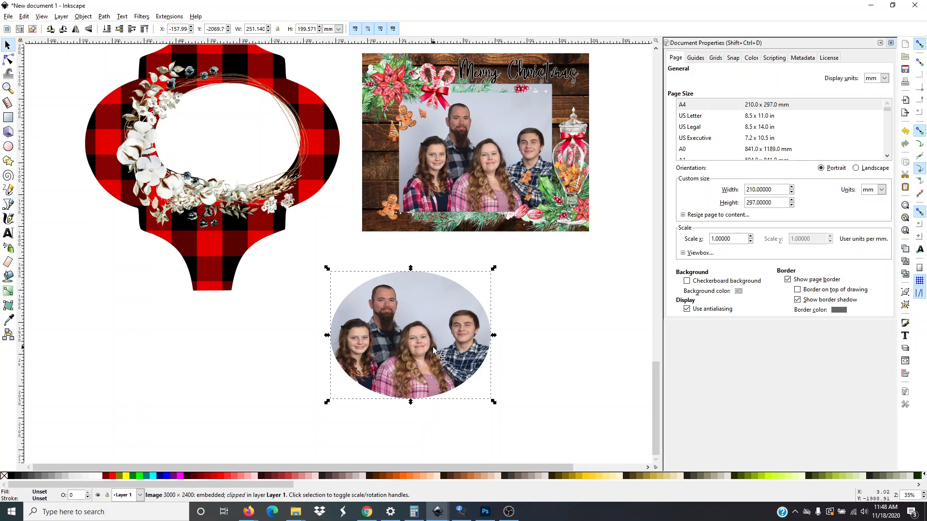
left_click_drag(453, 344, 267, 148)
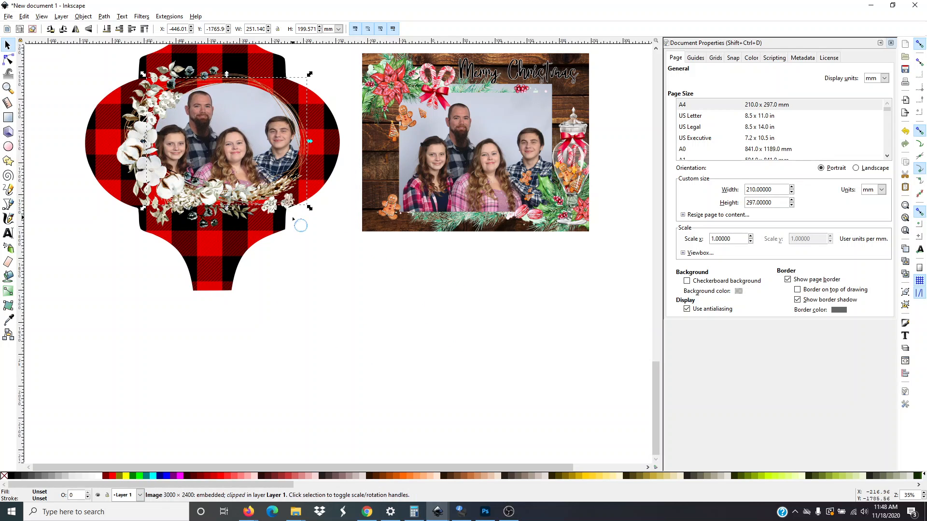
scroll(266, 148, "up", 3)
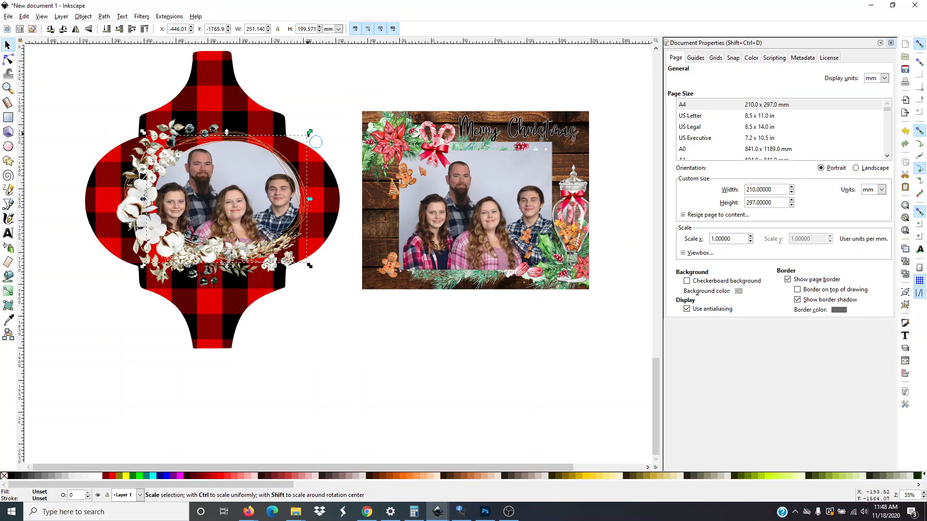
key("ctrl")
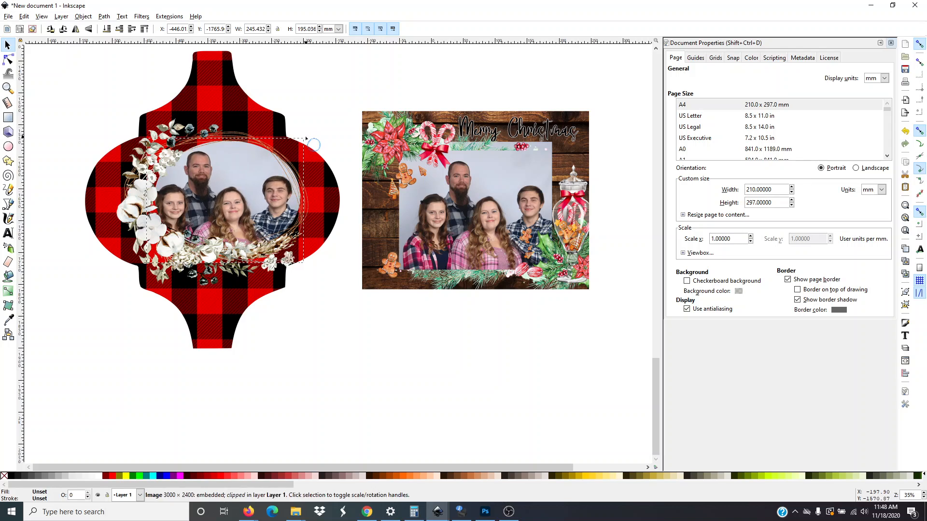
left_click_drag(310, 132, 303, 138)
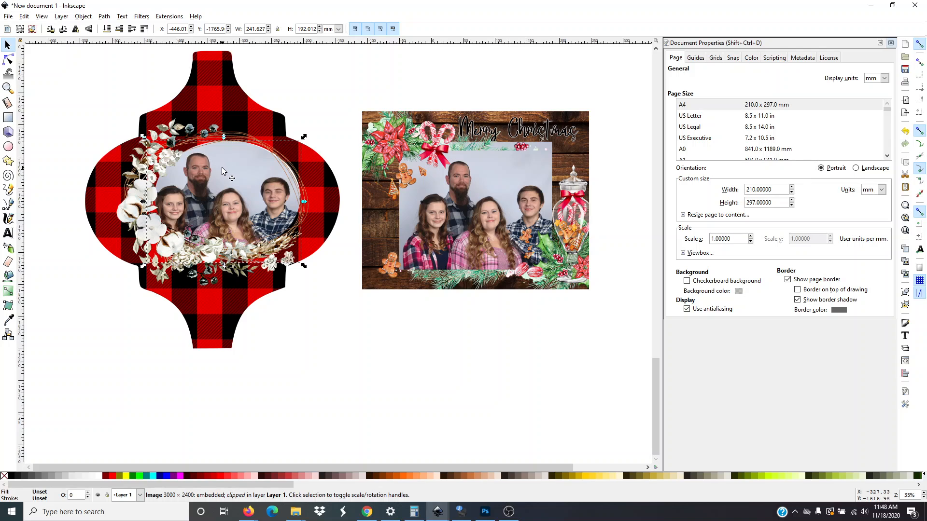
left_click_drag(225, 163, 228, 164)
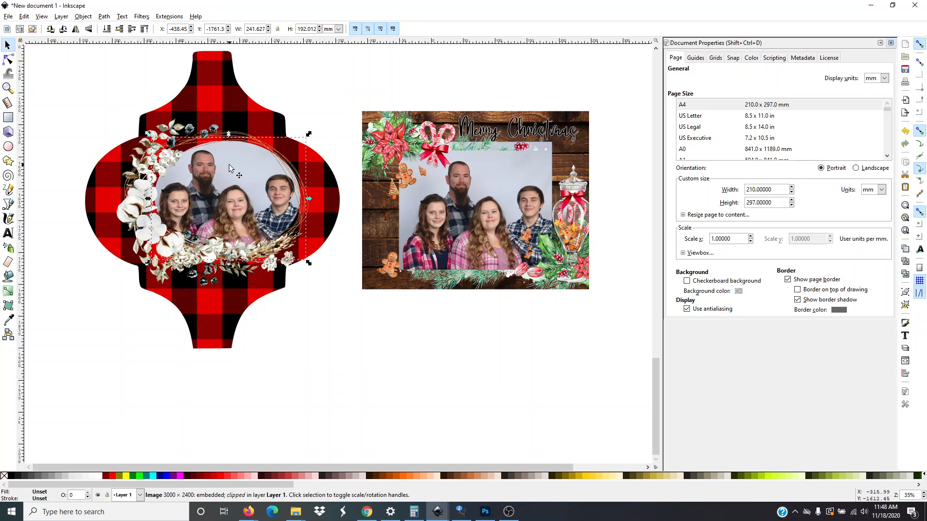
scroll(321, 315, "up", 1)
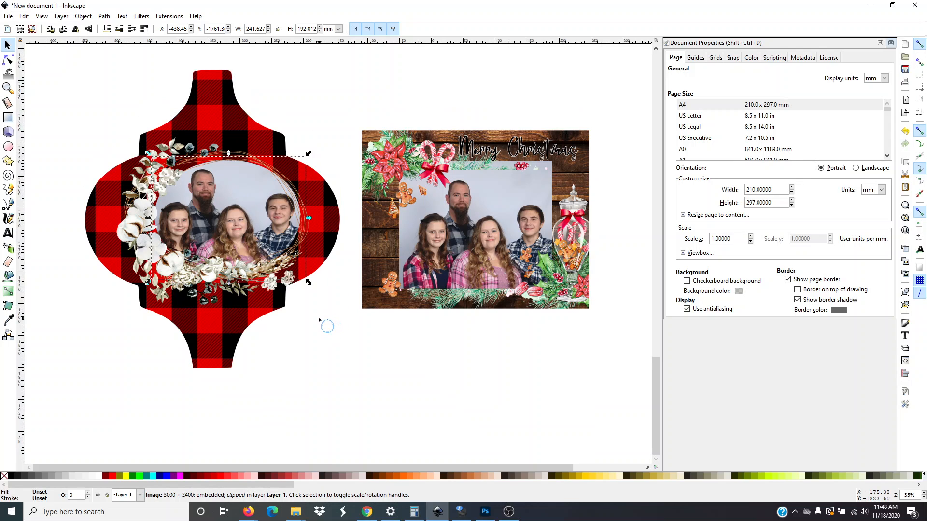
scroll(326, 317, "up", 1)
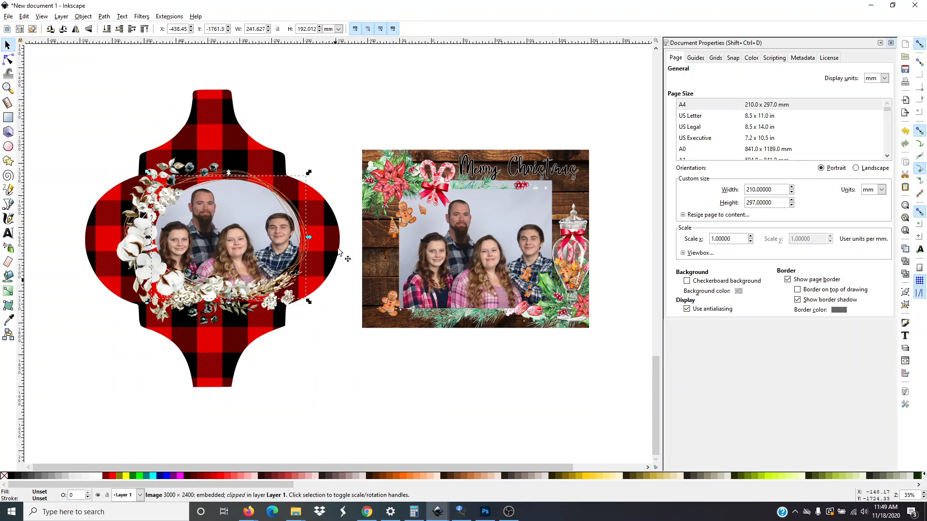
Step: Add a text object reading "2020" in the empty canvas area below and between the two framed designs
left_click(329, 176)
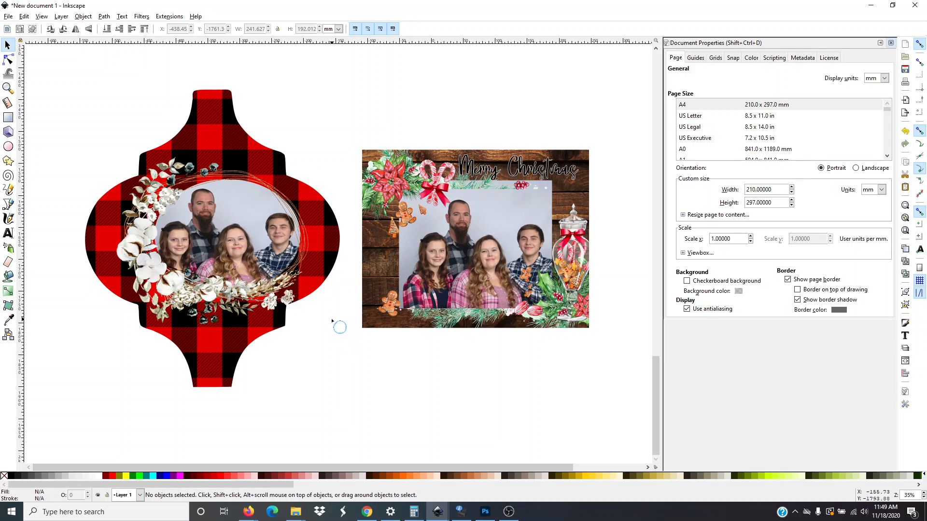
scroll(334, 325, "down", 1)
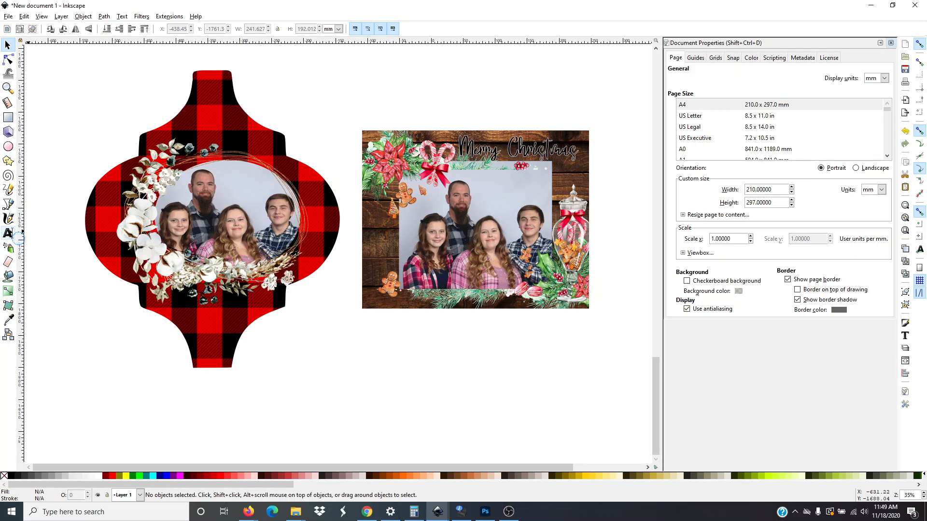
left_click(8, 233)
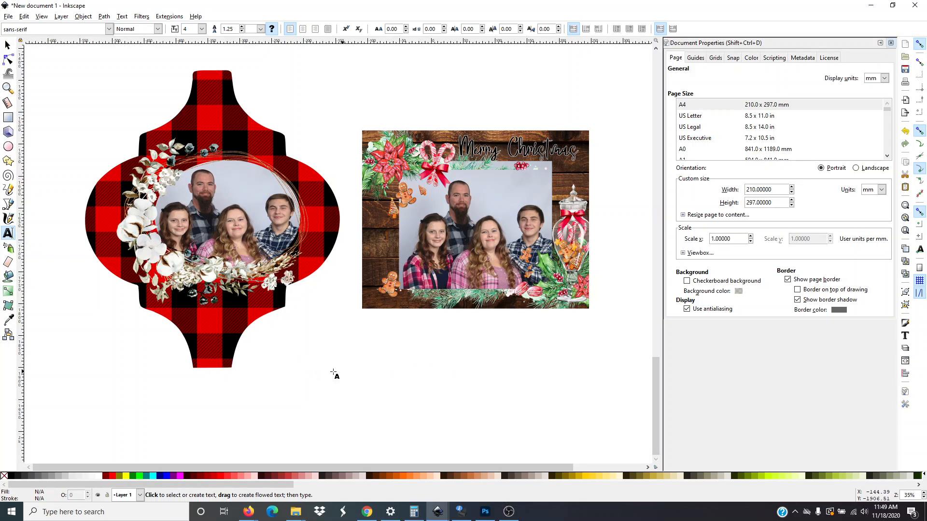
left_click(317, 364)
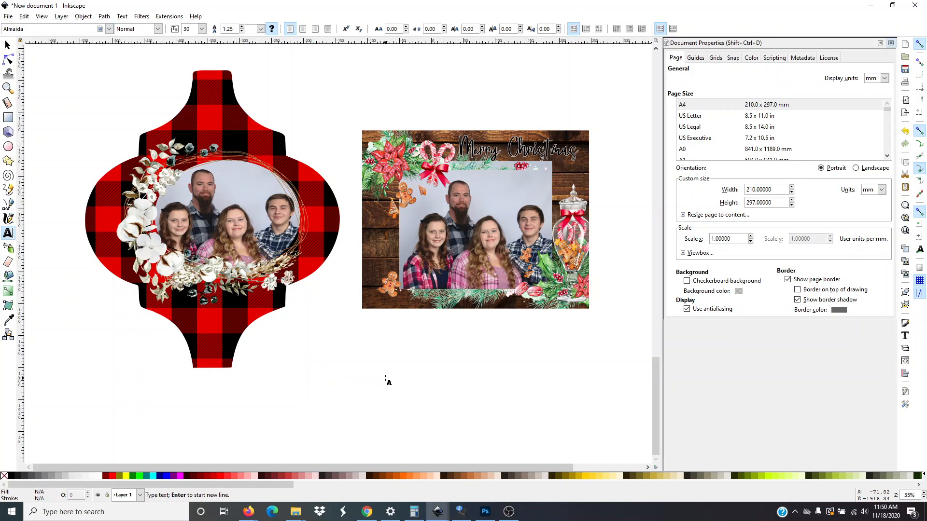
type("2020")
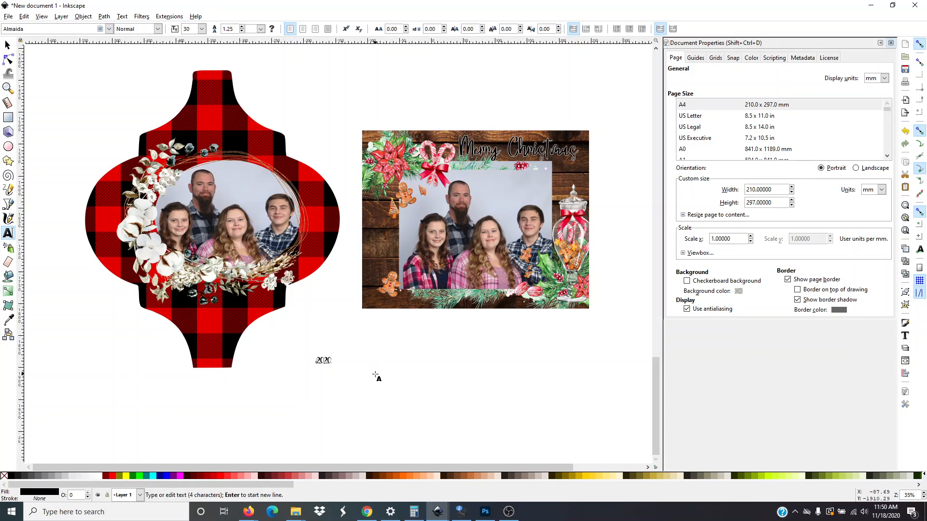
key("Escape")
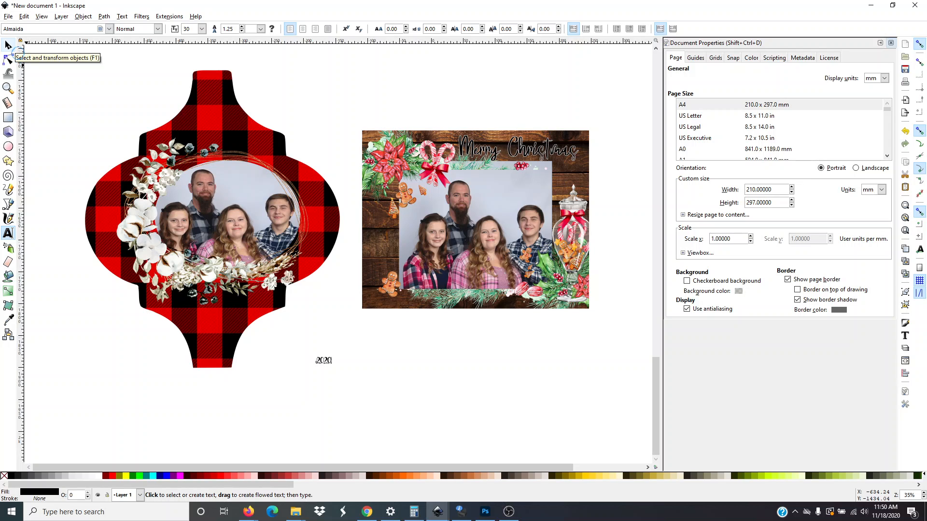
left_click(8, 46)
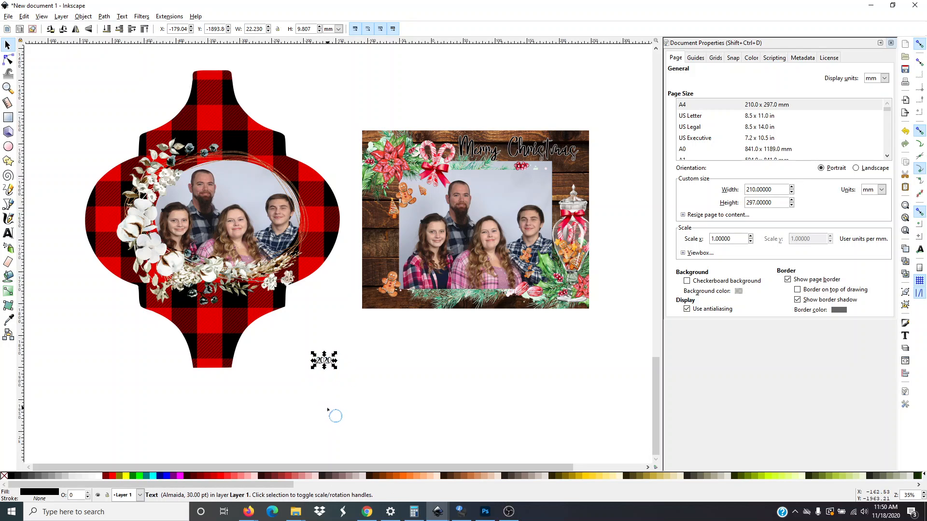
Step: Enlarge the 2020 text proportionally to about 85 × 37 mm and move it onto the plaid arabesque below the floral oval
key("ctrl")
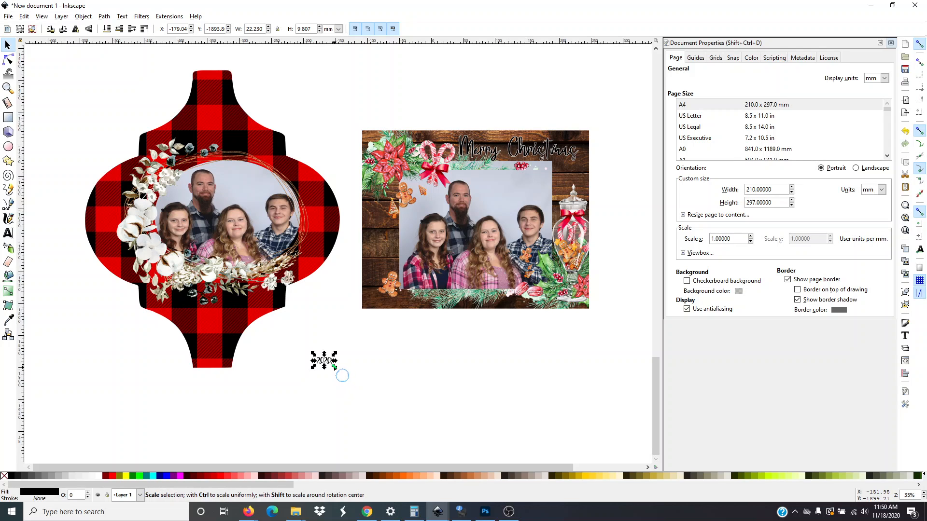
left_click_drag(334, 367, 375, 409)
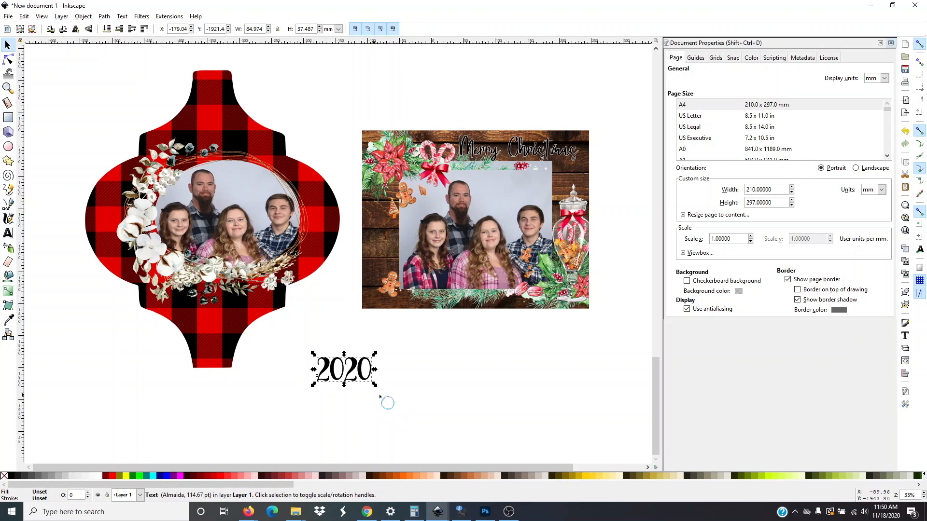
left_click(354, 370)
left_click_drag(354, 369, 220, 320)
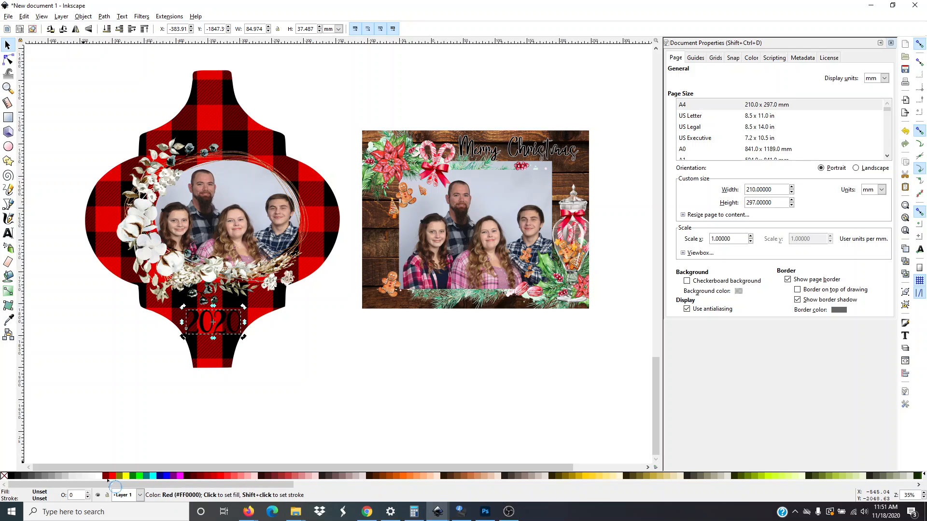
Step: Fill the 2020 text with white, scale it down proportionally to about 66 × 31 mm, and center it on the lower plaid
left_click(97, 477)
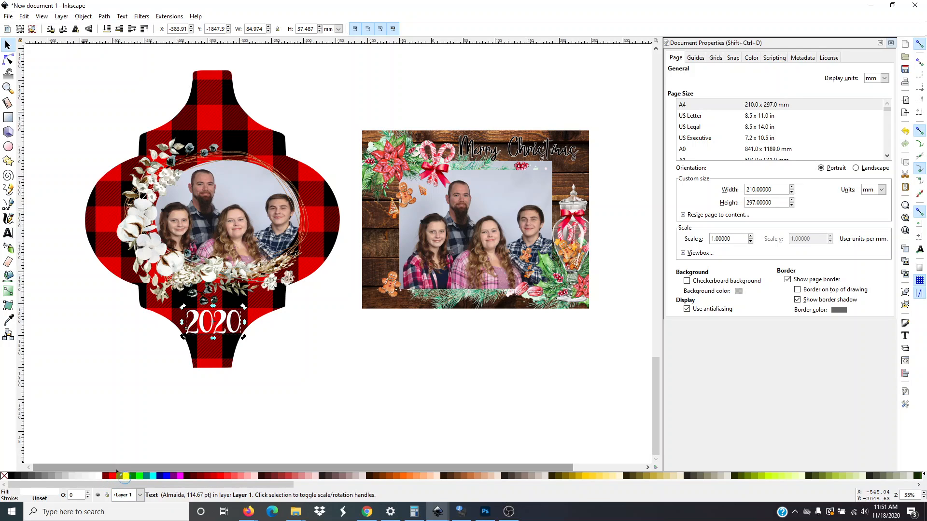
left_click(273, 410)
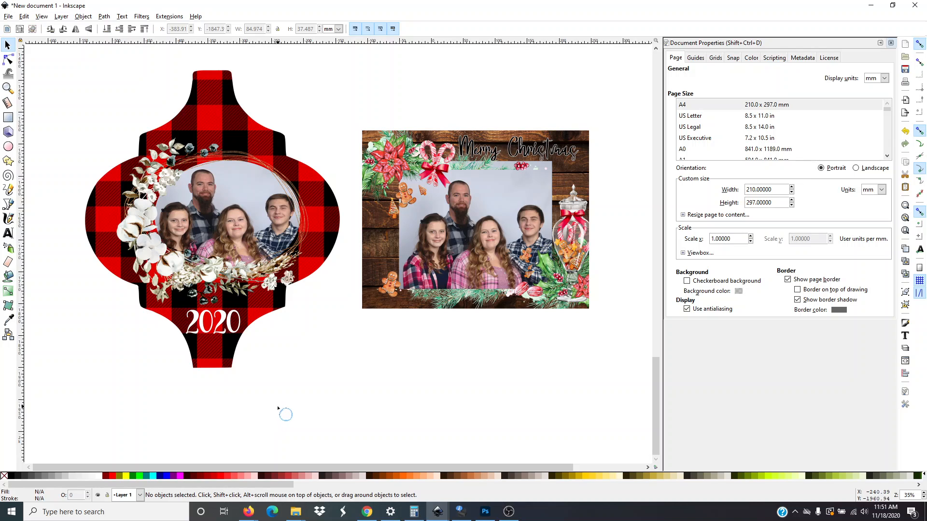
left_click(220, 318)
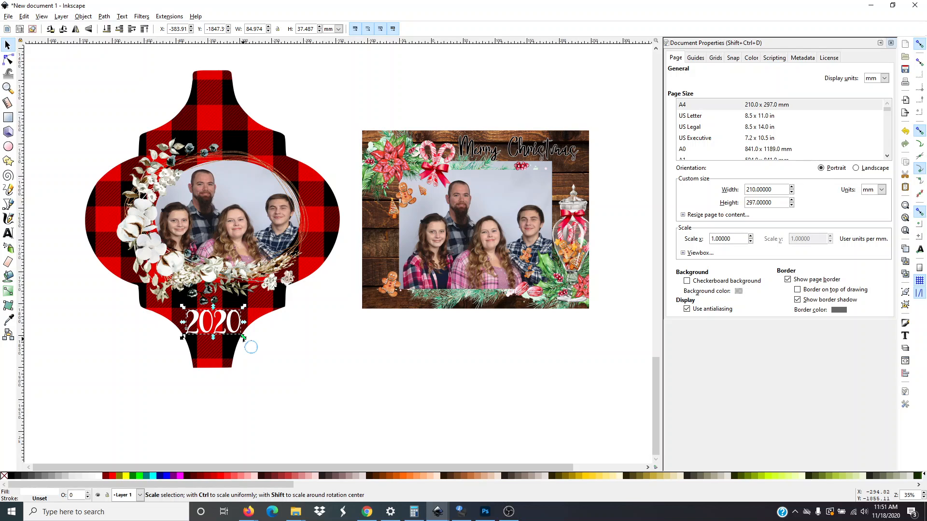
left_click_drag(244, 337, 242, 338)
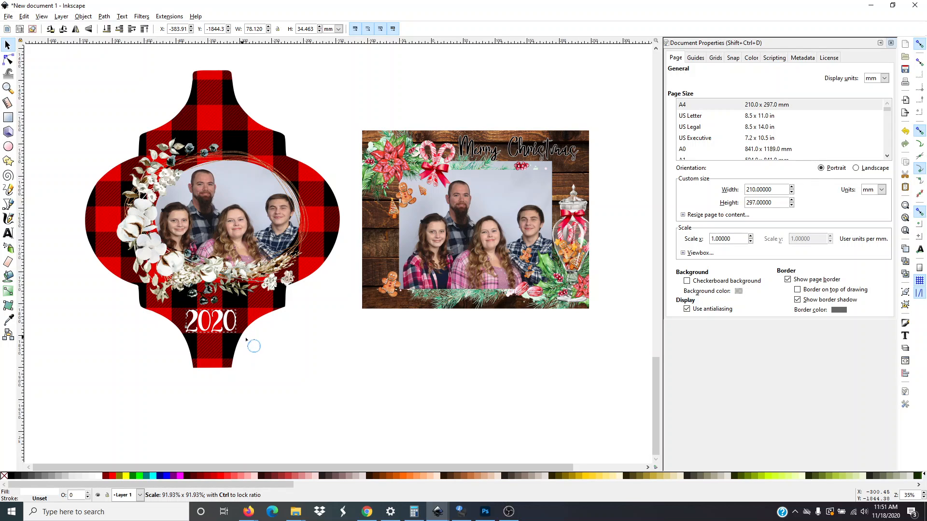
left_click_drag(252, 344, 219, 325)
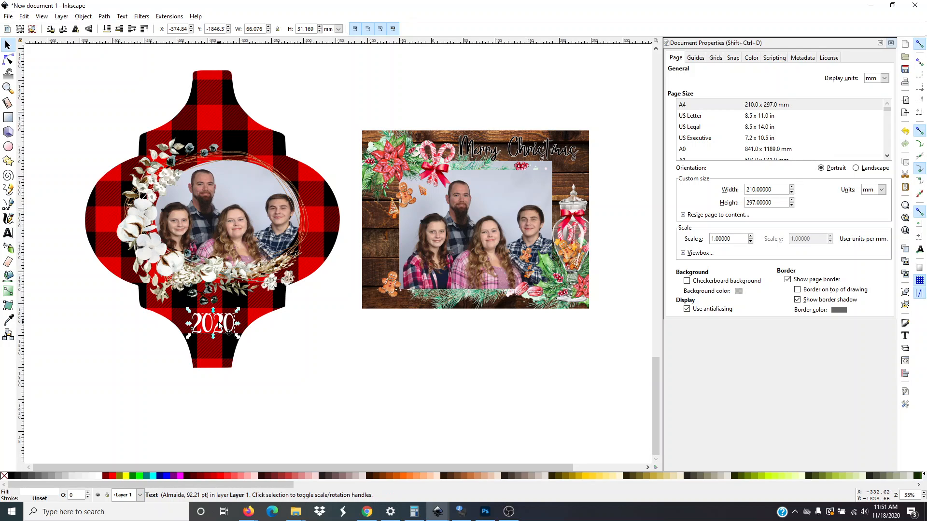
left_click(284, 354)
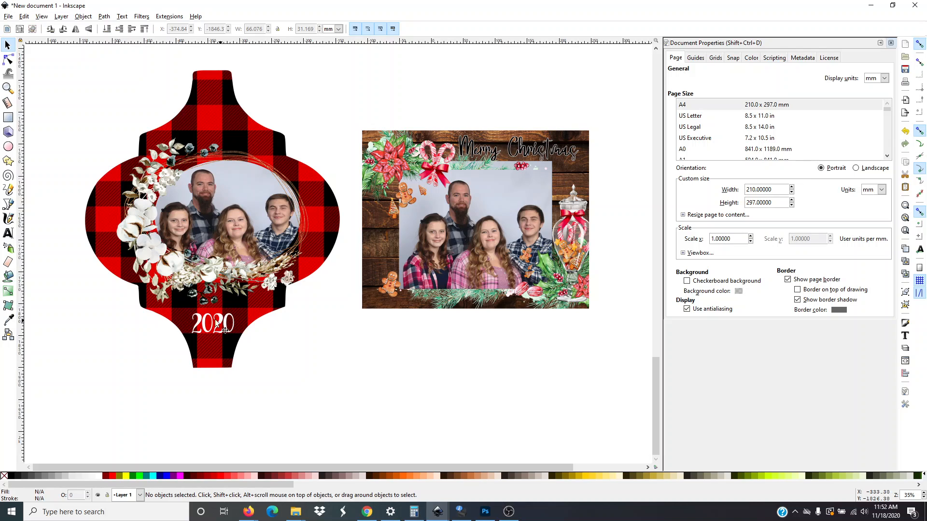
Step: Add the text "Merry Chrostmas" below the wooden frame design and enlarge it proportionally to about 337 × 72 mm
left_click(8, 233)
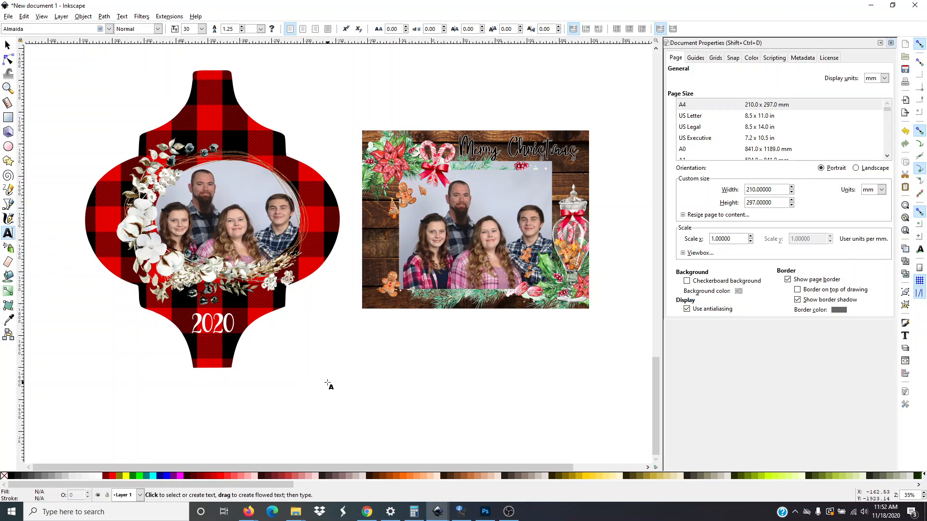
left_click(328, 384)
type("me")
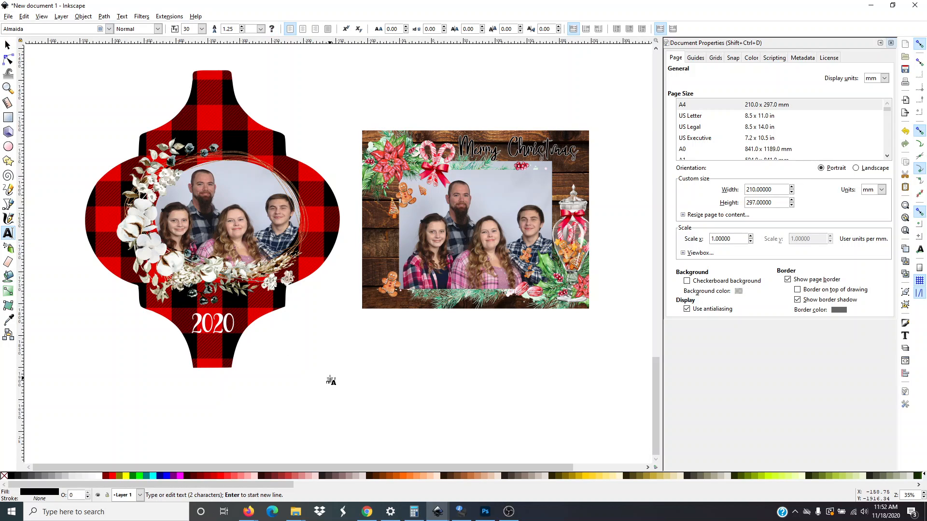
type("rry Christmas")
key("Escape")
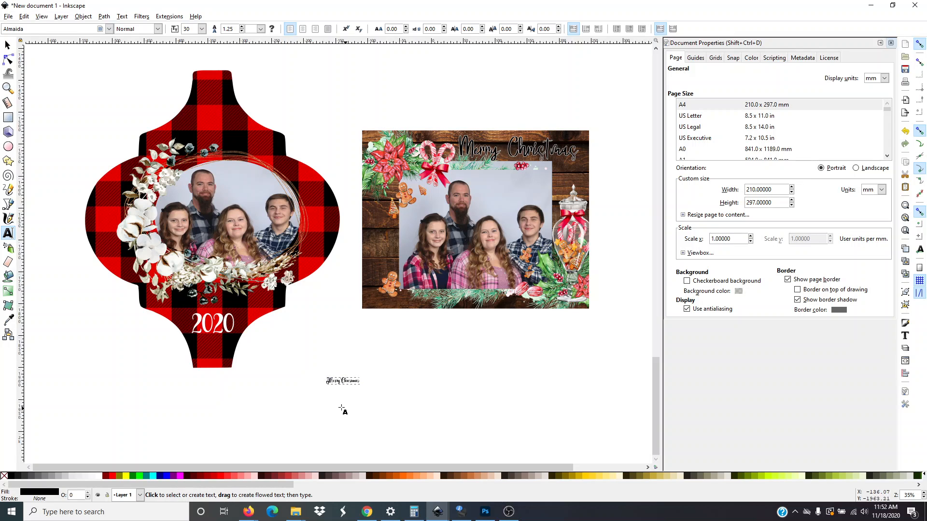
left_click(14, 47)
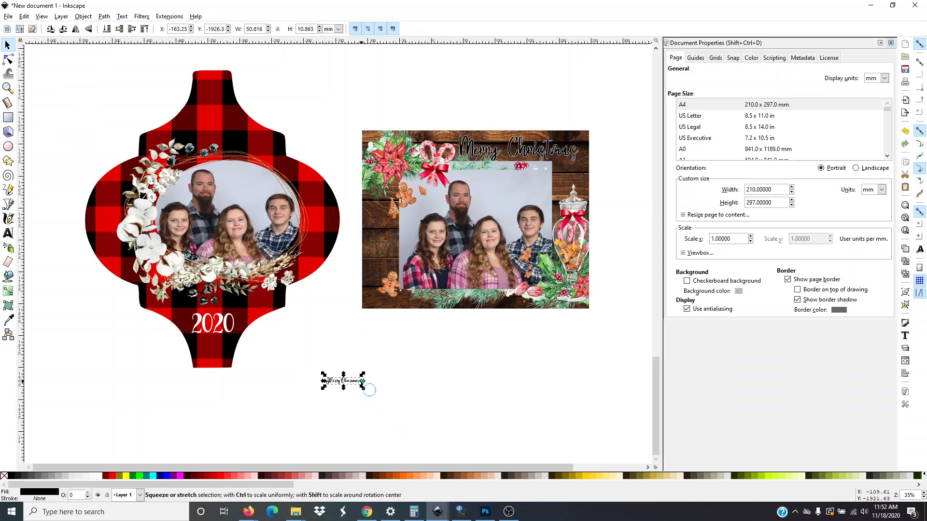
left_click_drag(362, 387, 545, 462)
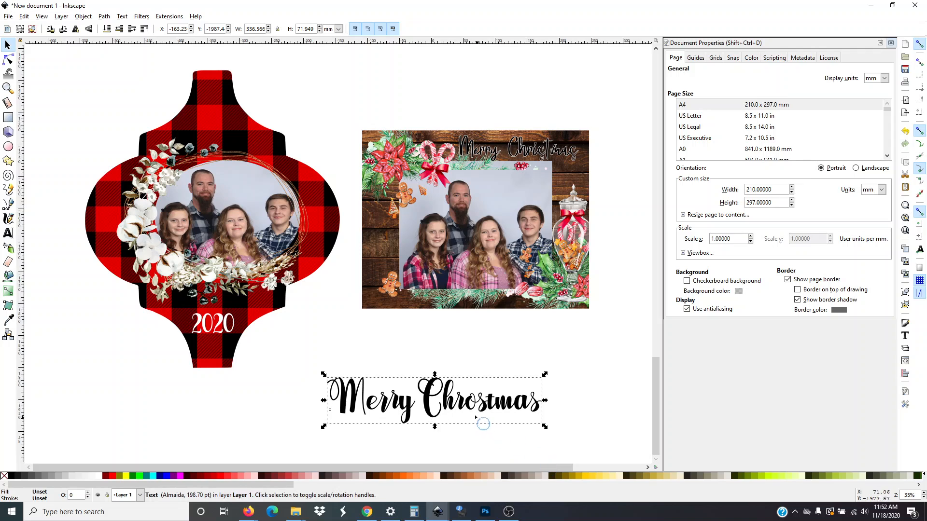
Step: Correct the misspelled word "Chrostmas" to "Christmas" in the large greeting text
left_click(474, 408)
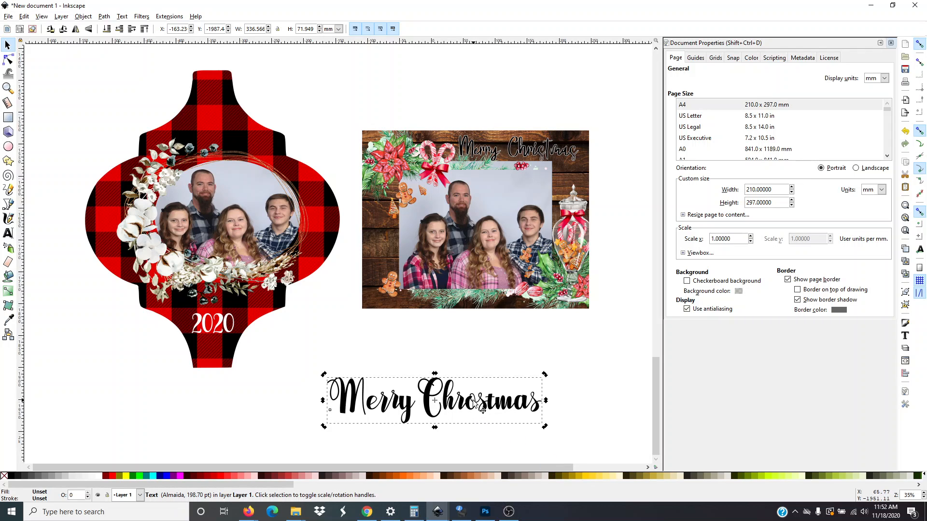
double_click(477, 409)
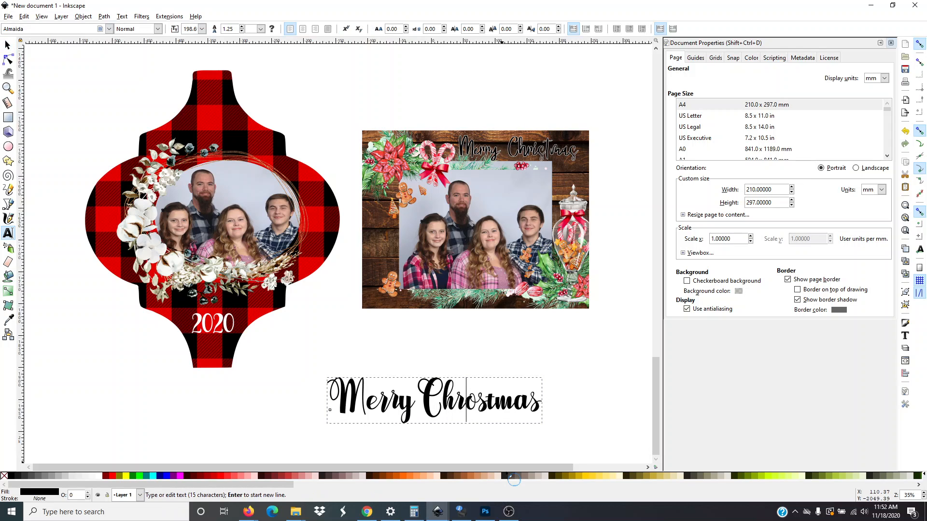
key("Right")
key("Right")
key("Left")
key("Left")
key("Right")
key("Right")
type("\\")
key("BackSpace")
key("BackSpace")
key("BackSpace")
type("is")
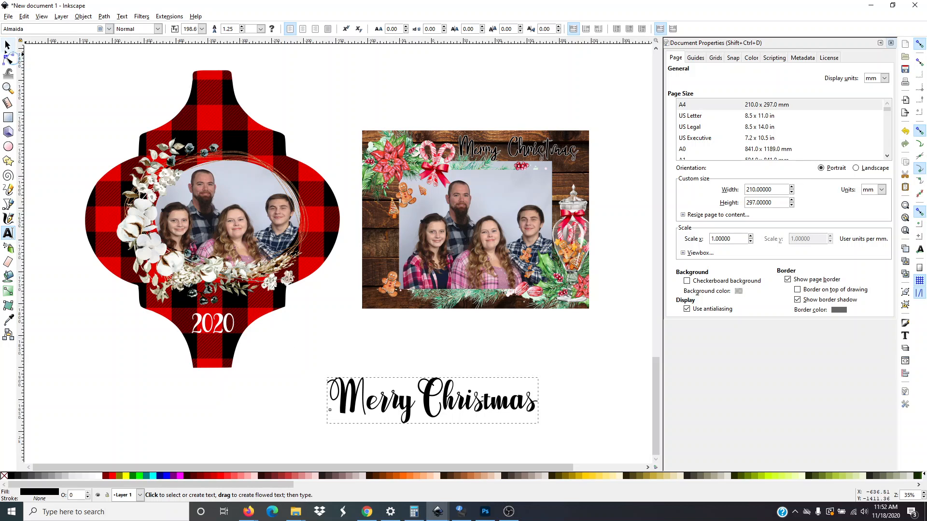
left_click(7, 45)
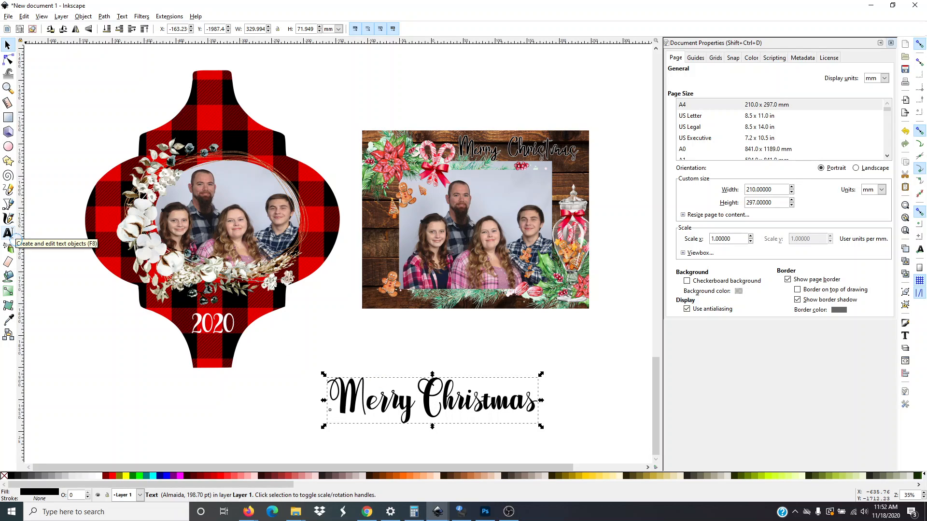
Step: Browse the available fonts and set the Merry Christmas text to Albertyna Bold
left_click(8, 233)
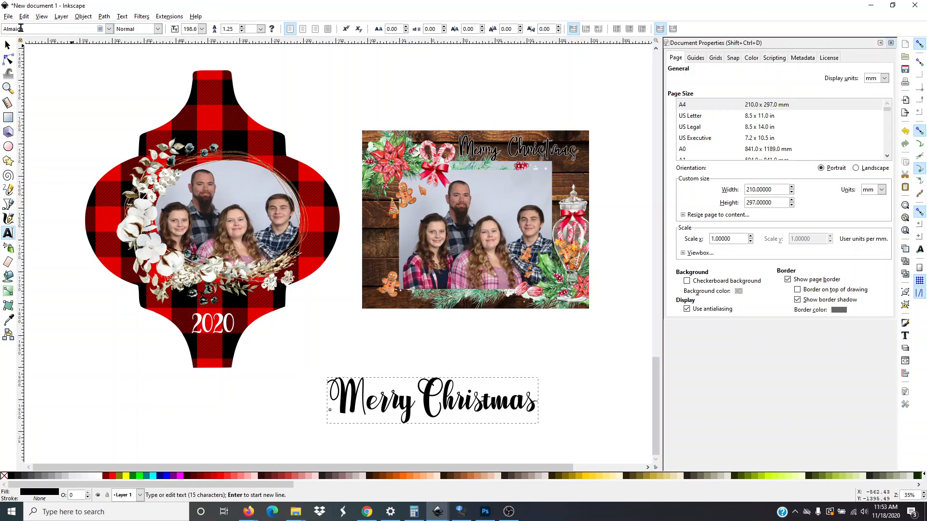
left_click(109, 29)
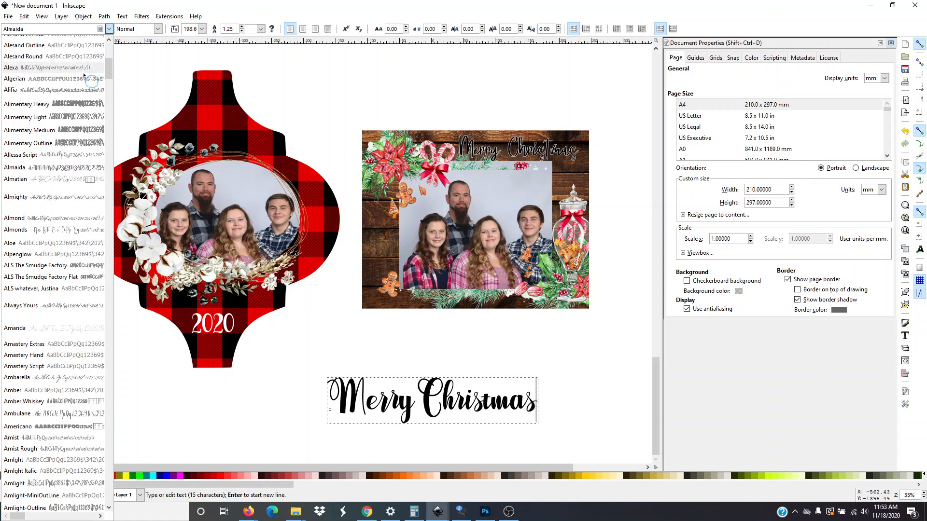
scroll(58, 178, "down", 10)
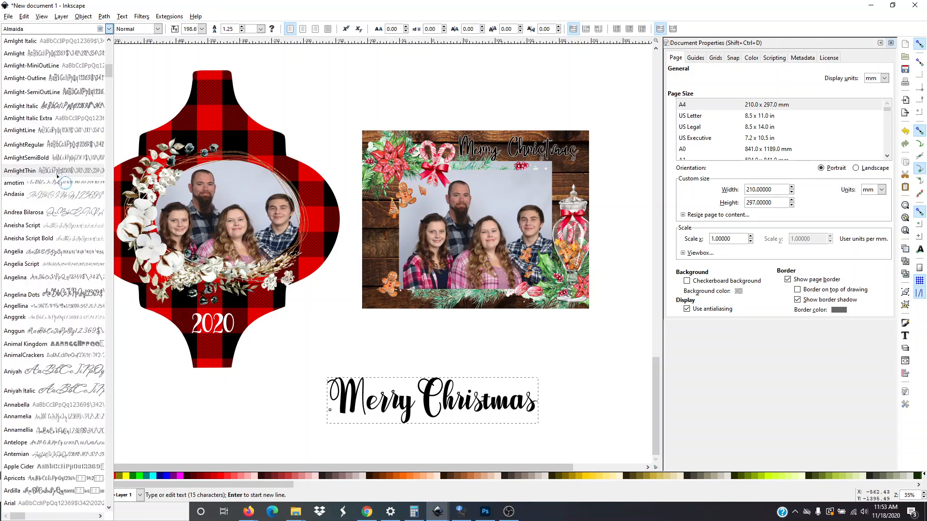
scroll(57, 177, "down", 8)
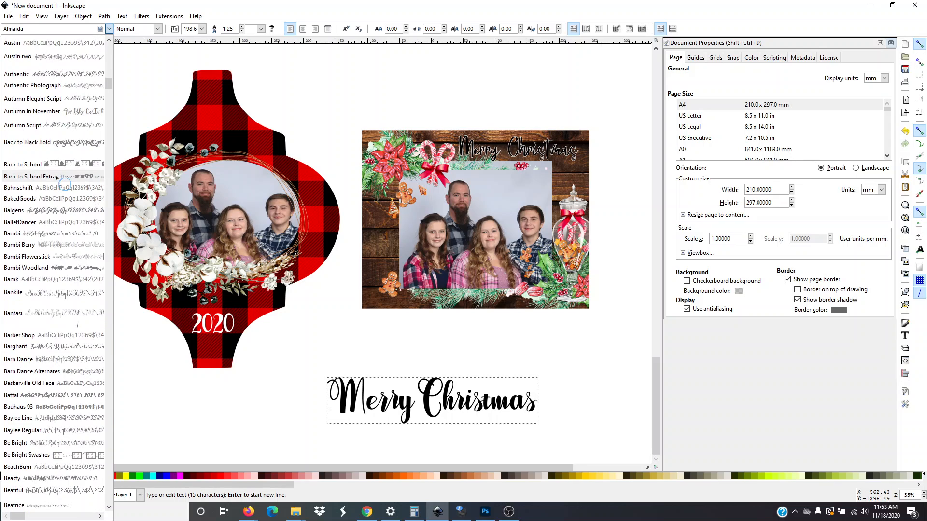
scroll(57, 177, "up", 5)
scroll(57, 178, "up", 15)
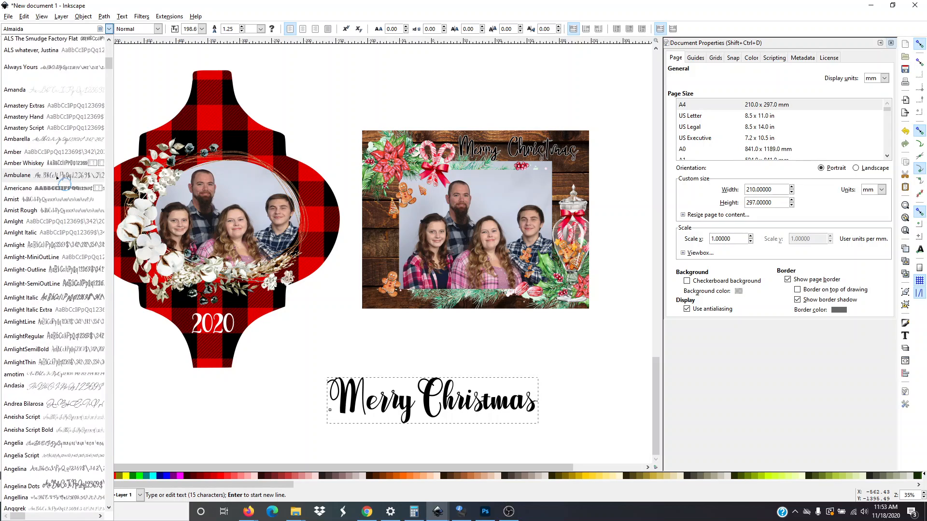
scroll(57, 178, "up", 6)
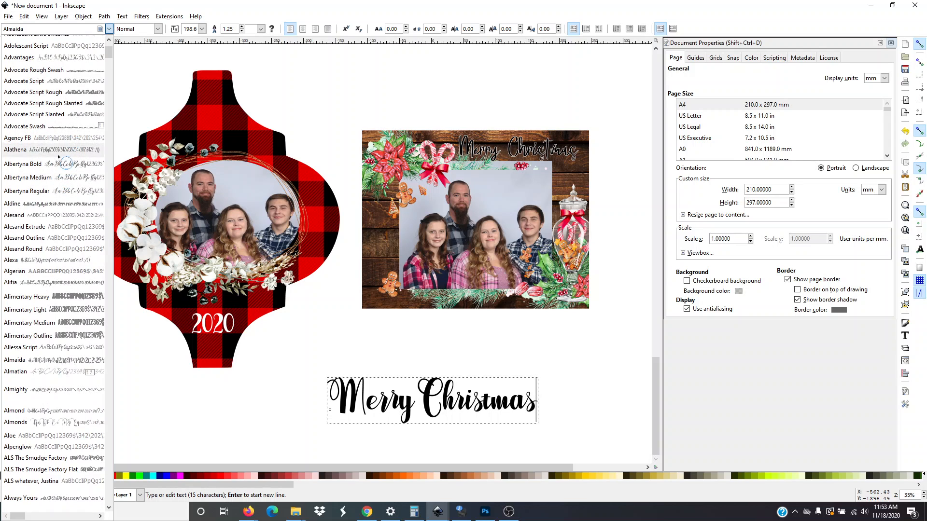
left_click(61, 165)
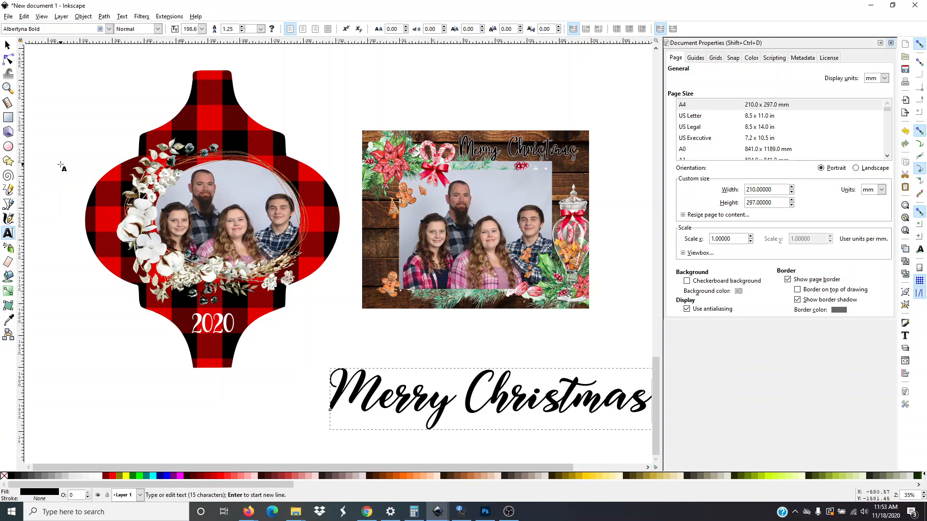
Step: Browse through the available fonts and set the Merry Christmas text to Amastery Hand
key("Down")
key("Down")
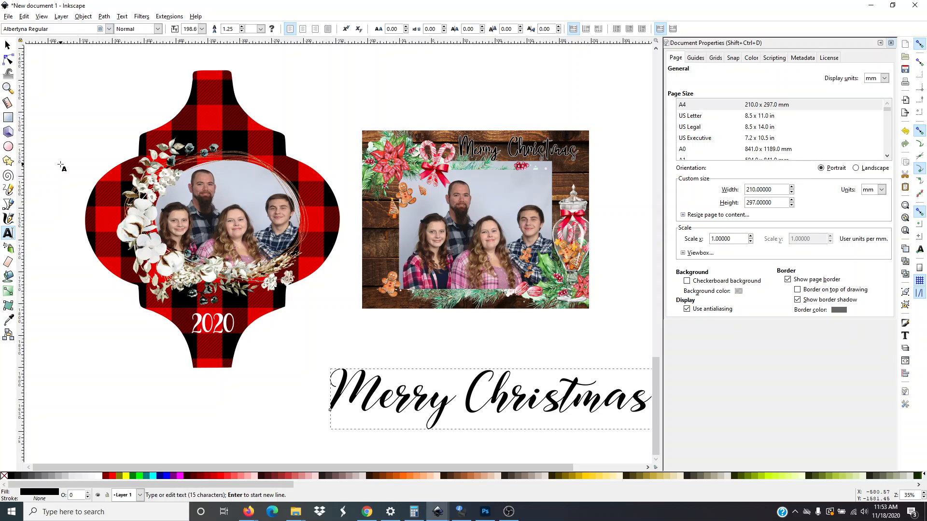
key("Down")
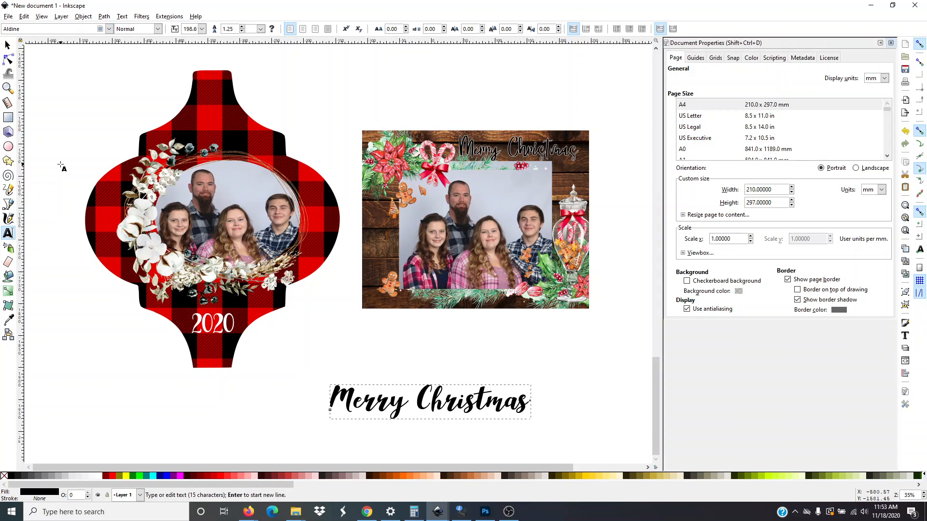
key("Down")
key("Down")
key("Down")
key("Down")
key("Down")
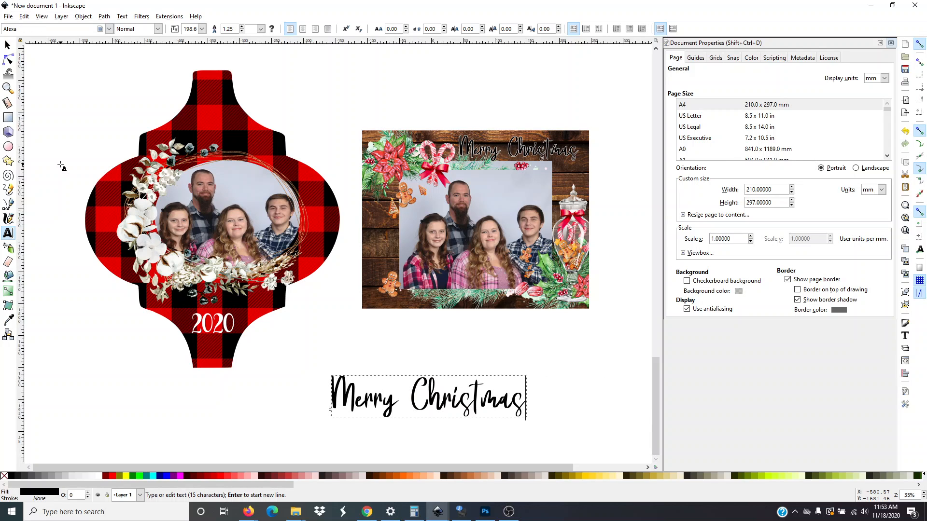
key("Down")
key("Down")
key("Down")
key("Down")
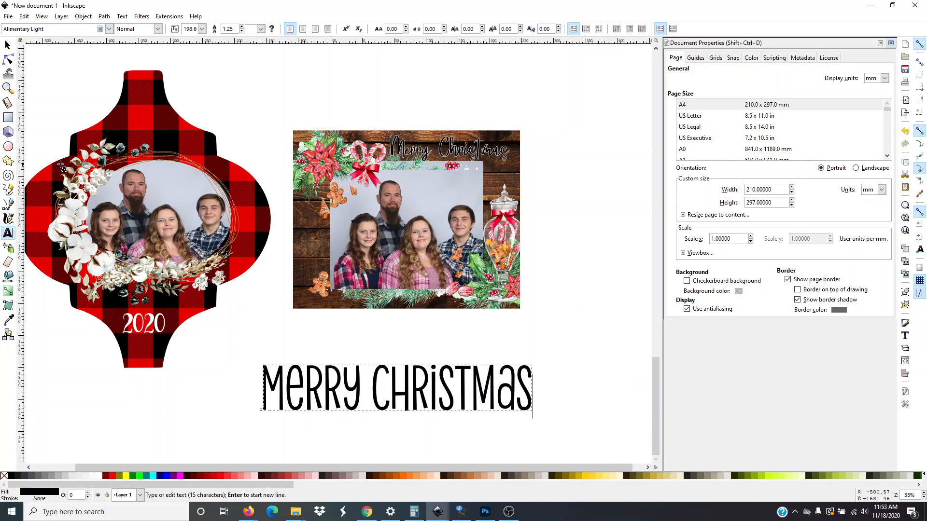
key("Down")
key("Down")
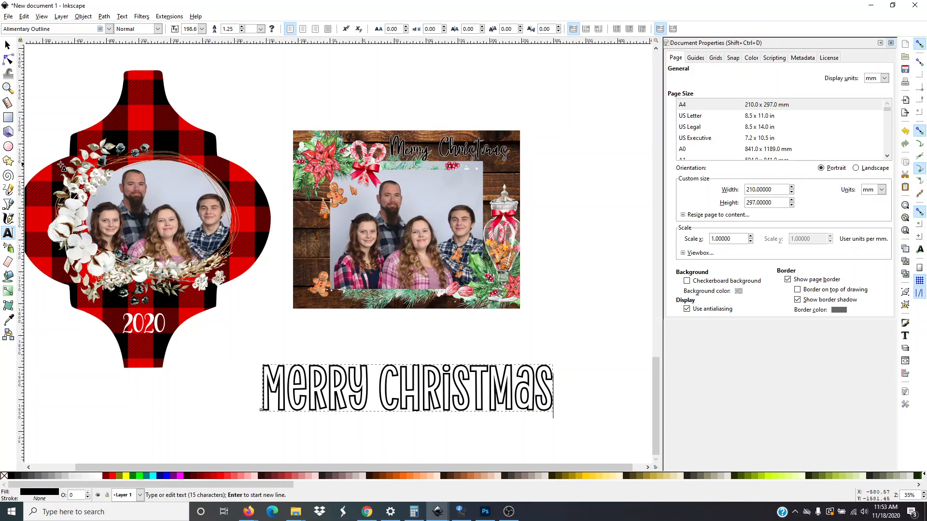
key("Down")
key("Down")
key("Down")
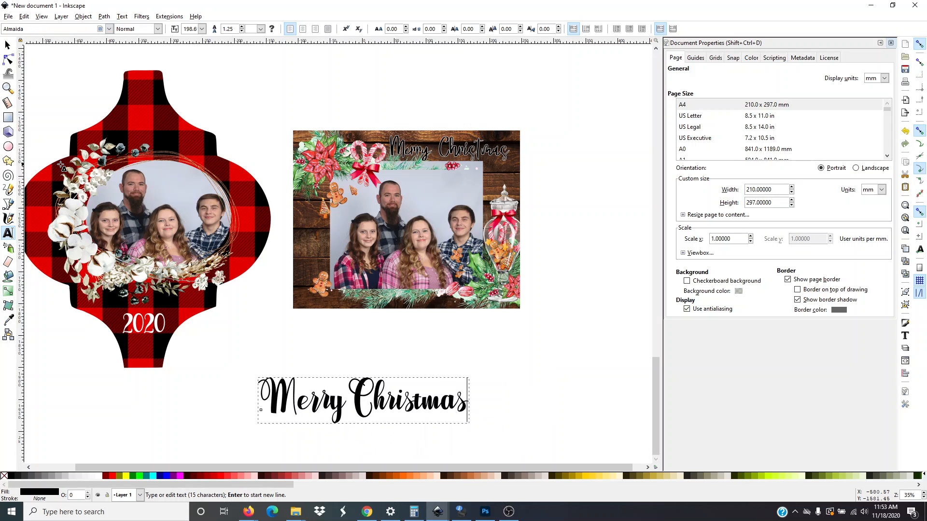
key("Down")
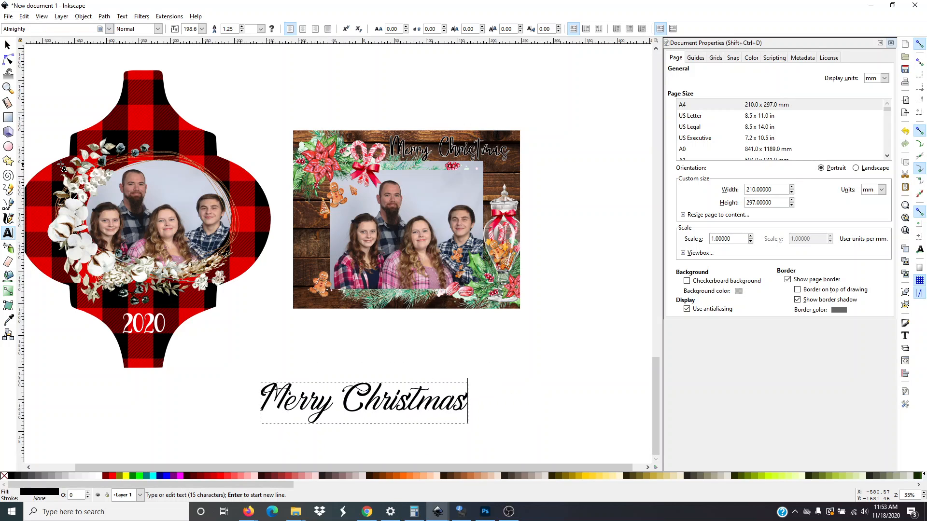
key("Down")
key("Down")
key("Down")
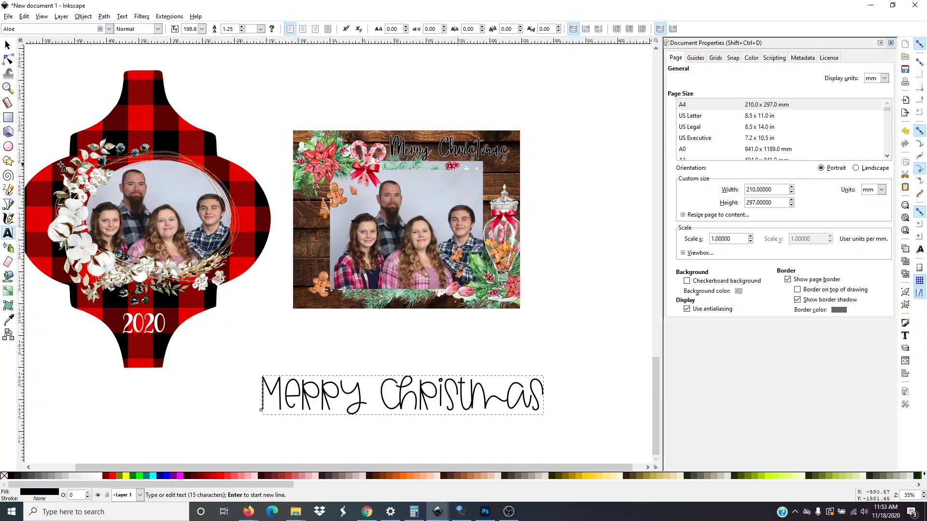
key("Down")
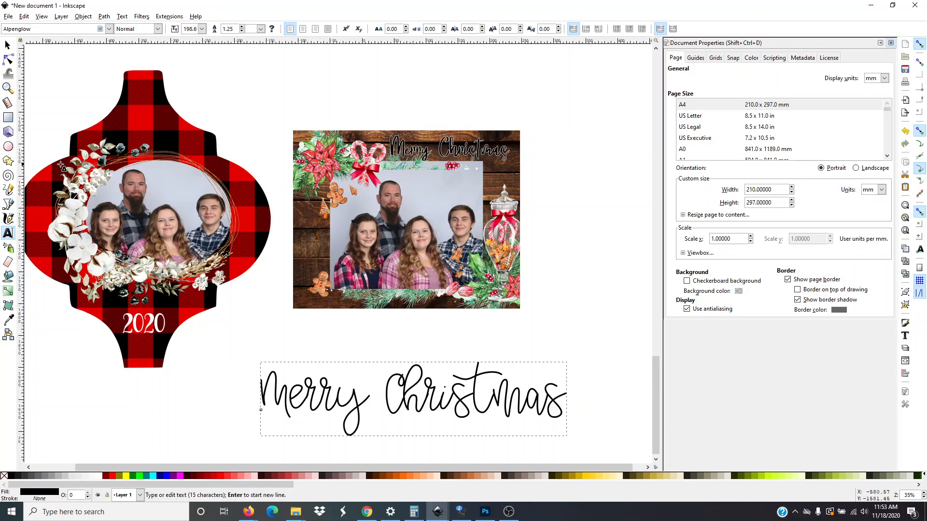
key("Down")
key("Down")
key("Down")
key("Down")
key("Down")
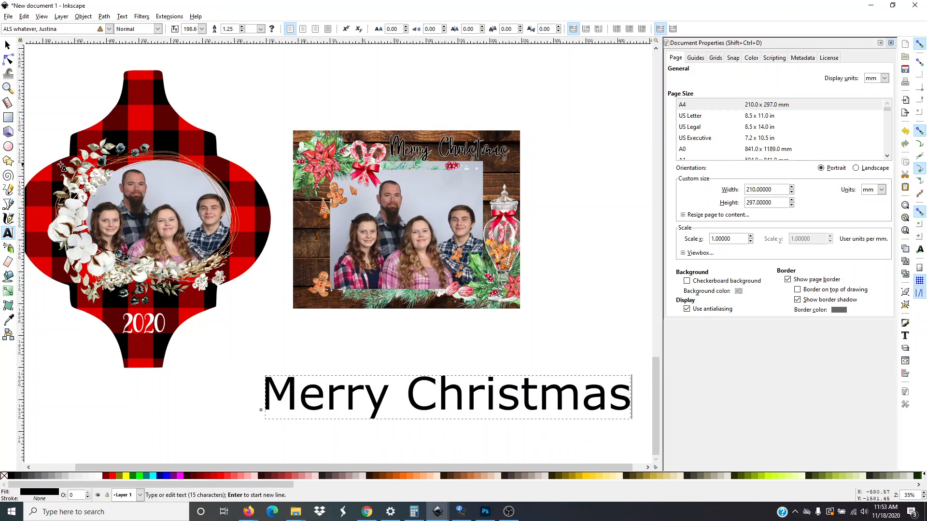
key("Down")
key("Down")
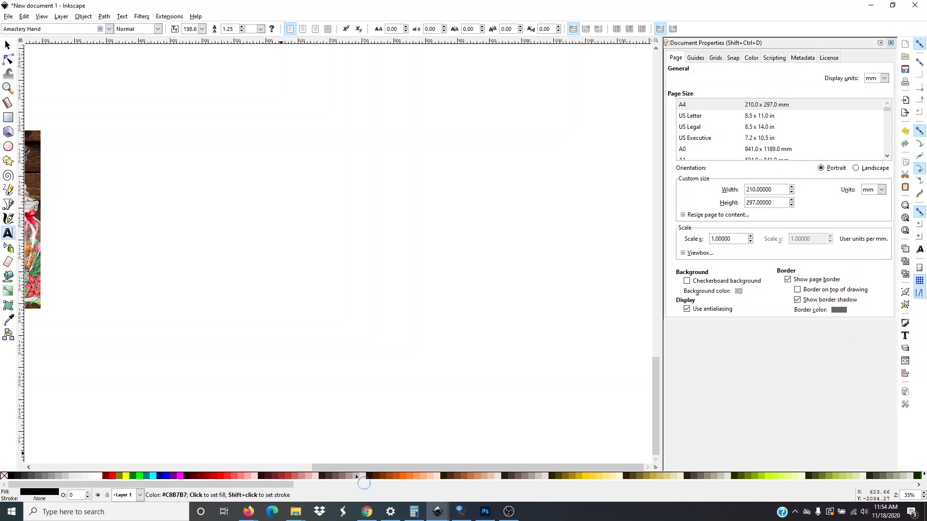
left_click_drag(362, 467, 99, 449)
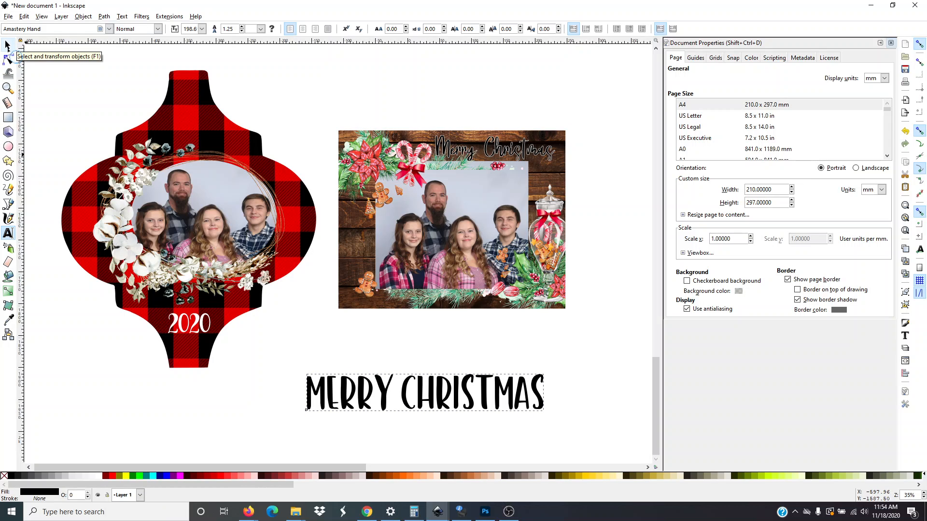
Step: Scale the Merry Christmas text down proportionally to about 199 × 31 mm and place it on the plaid ornament above the photo
left_click(8, 45)
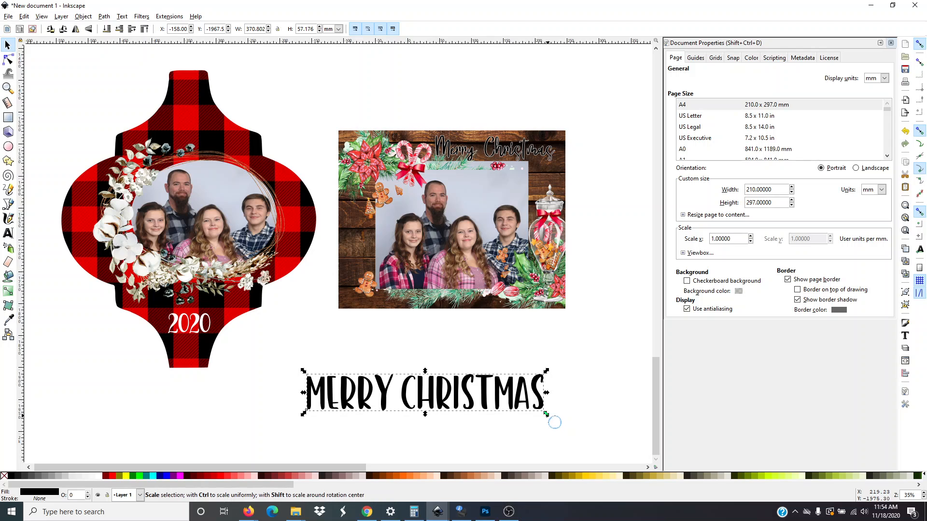
left_click_drag(546, 414, 518, 402)
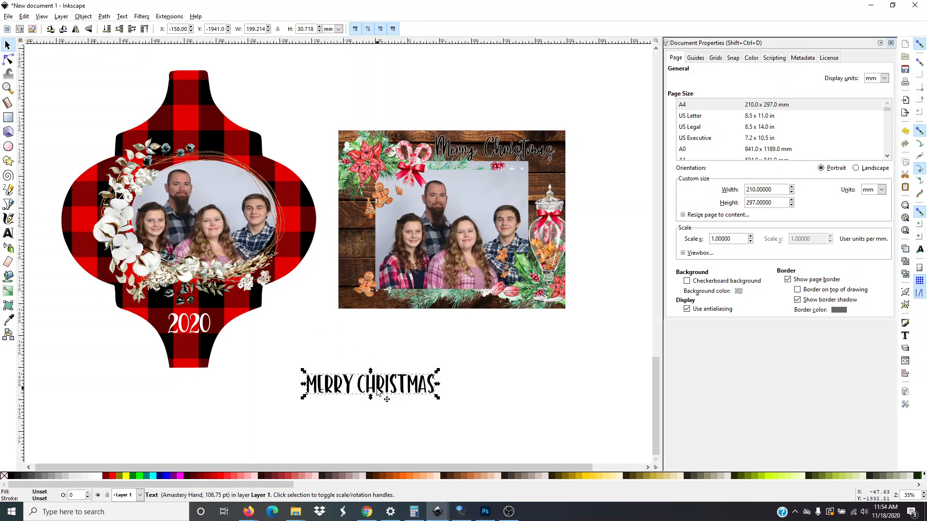
left_click_drag(376, 399, 278, 221)
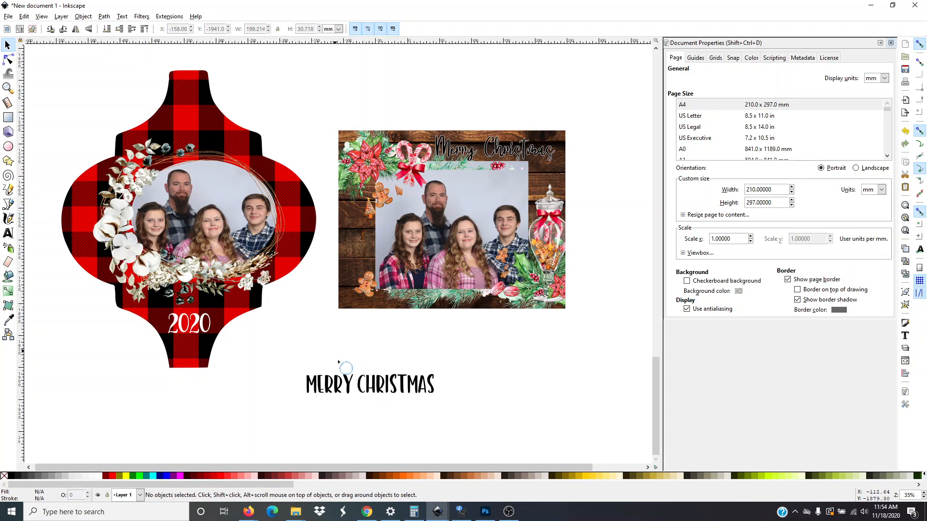
left_click(343, 383)
left_click_drag(343, 383, 169, 138)
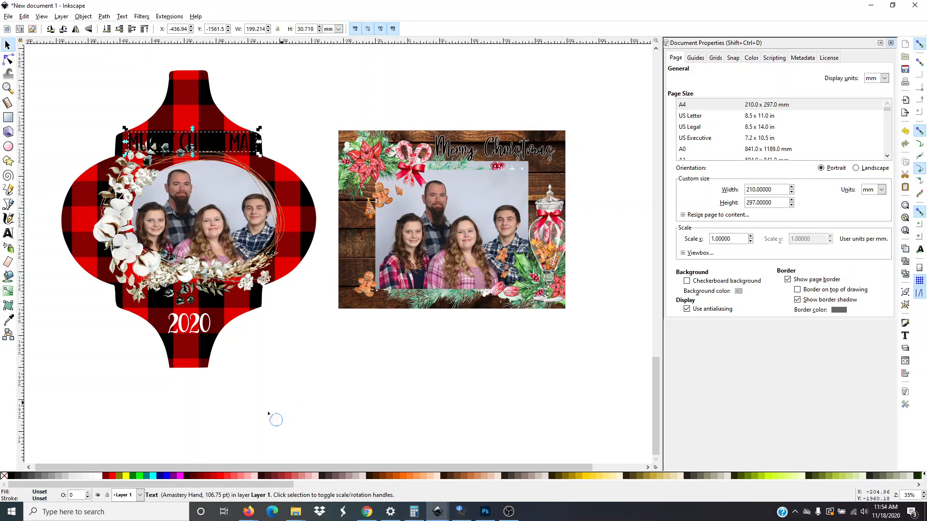
Step: Fill the Merry Christmas text with white and scale it down proportionally to about 150 × 23 mm
left_click(99, 475)
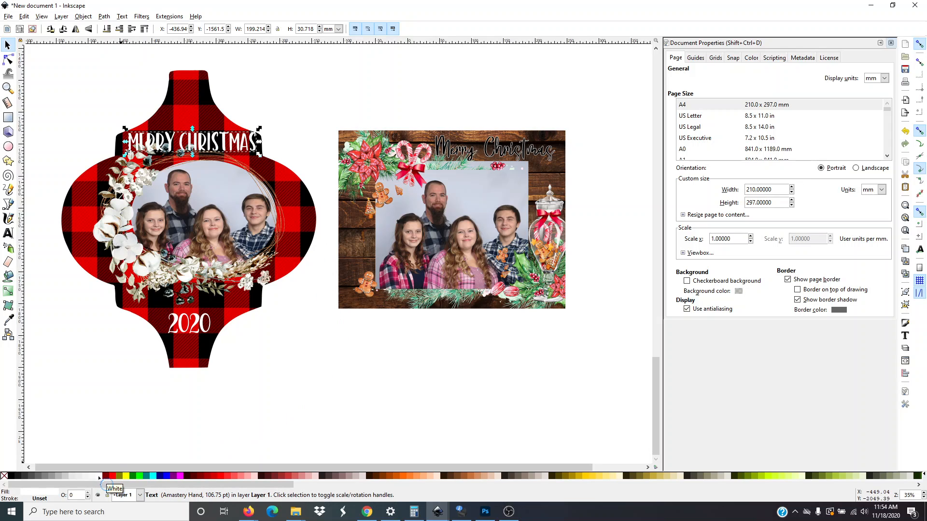
key("ctrl")
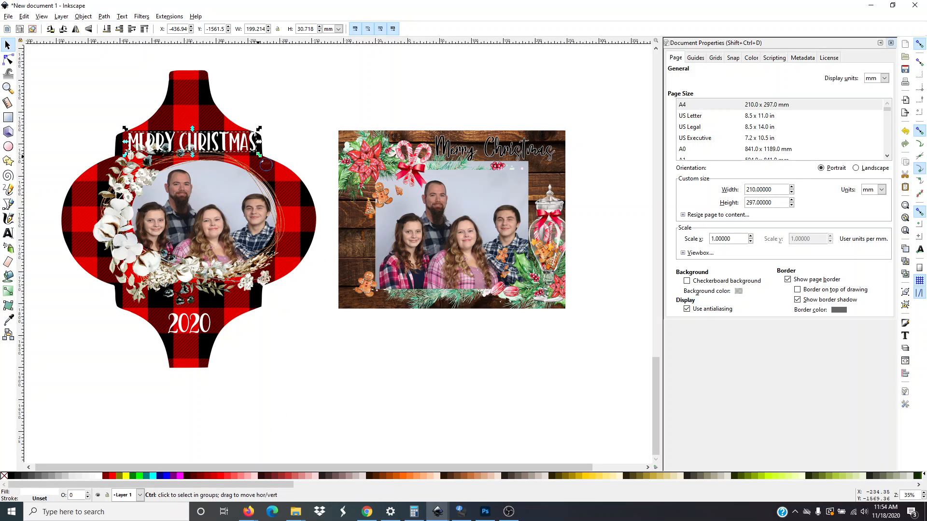
left_click_drag(259, 154, 227, 150)
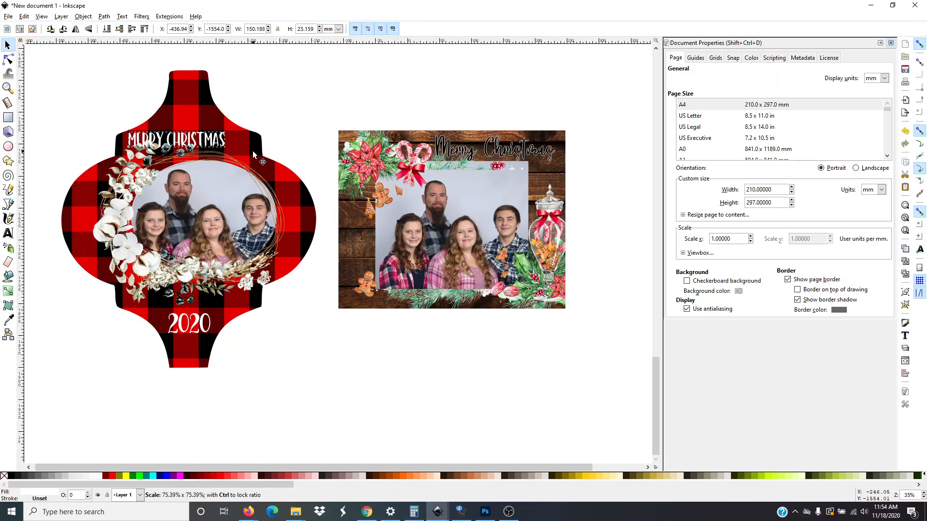
Step: Stack Merry Christmas above 2020 on the lower plaid, scaling the greeting to about 121 × 19 mm and 2020 to about 55 × 26 mm
left_click_drag(173, 139, 186, 318)
left_click(193, 324)
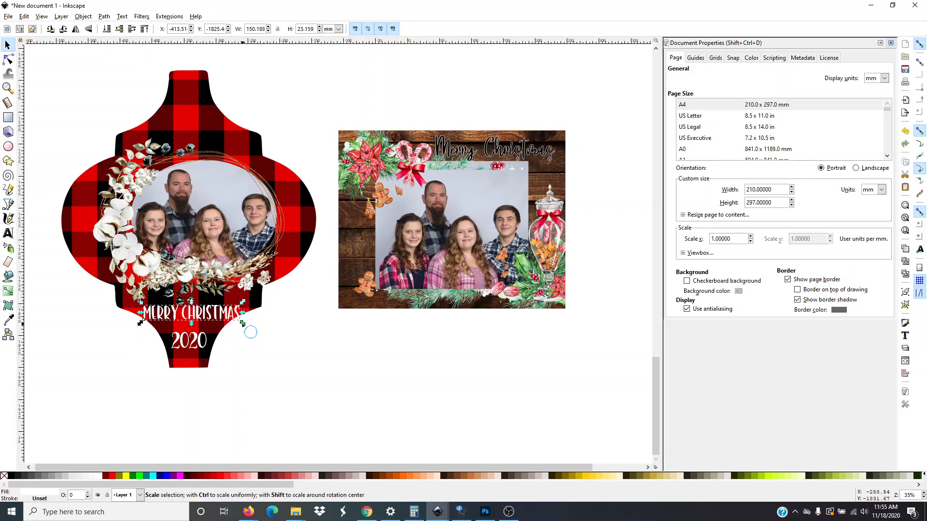
left_click_drag(241, 322, 199, 342)
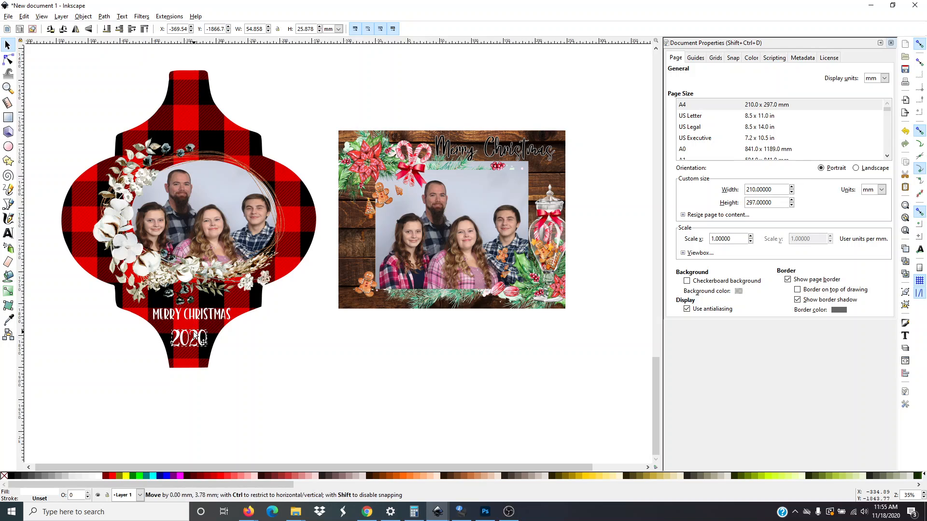
Step: Place the greeting below the wooden frame in red, enlarged to about 366 × 57 mm, and move 2020 back up on the lower plaid
left_click(190, 316)
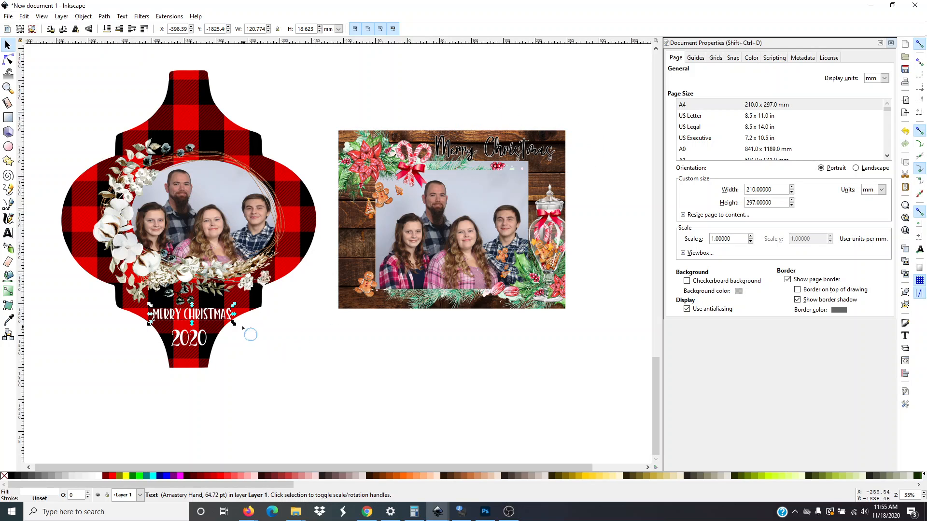
left_click_drag(214, 316, 585, 420)
left_click_drag(462, 372, 440, 372)
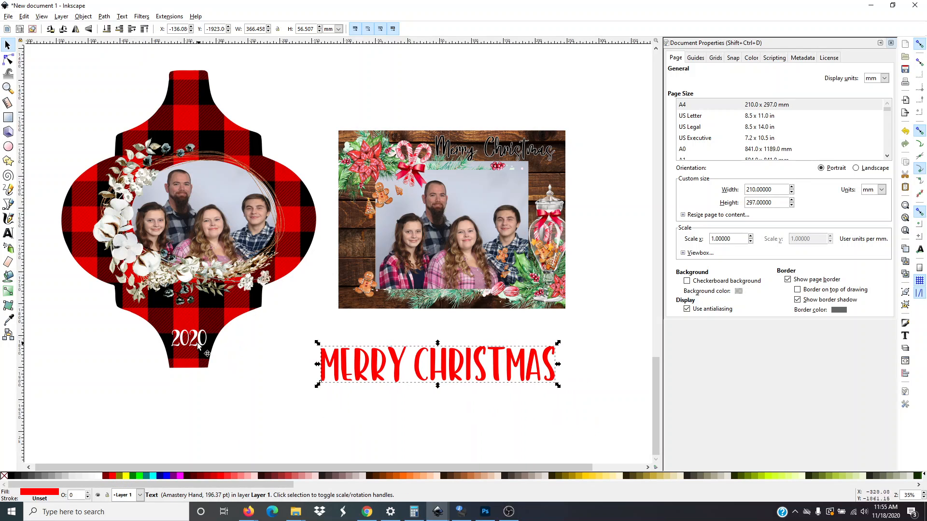
left_click_drag(197, 342, 192, 324)
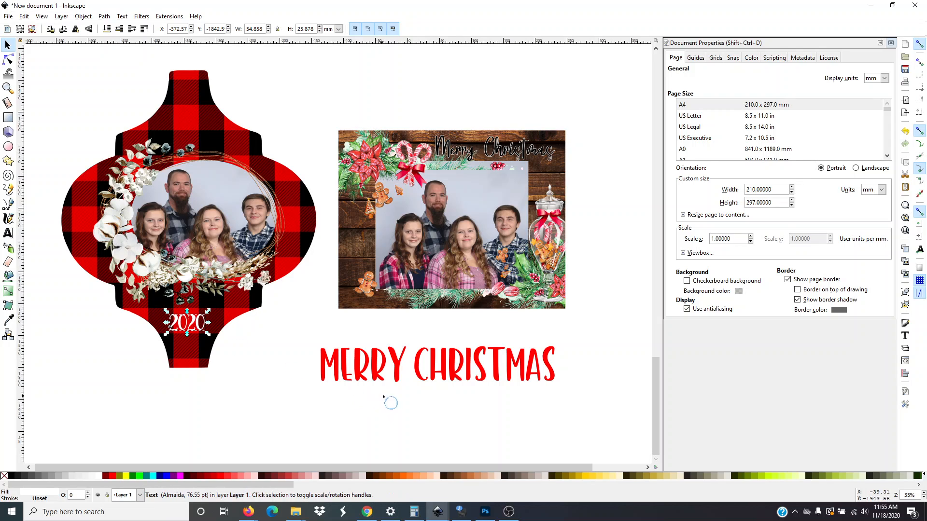
Step: Browse further through the fonts and set the red Merry Christmas text to Annamellia
left_click(361, 375)
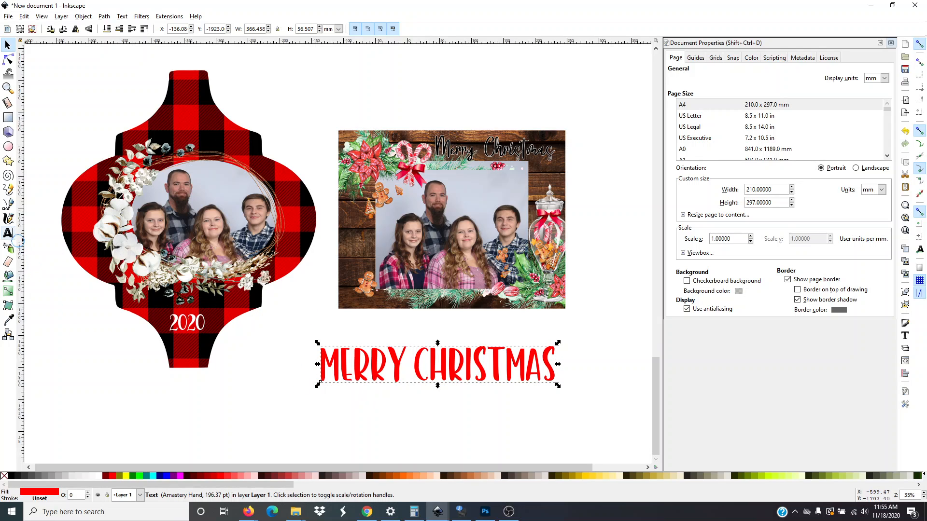
left_click(9, 234)
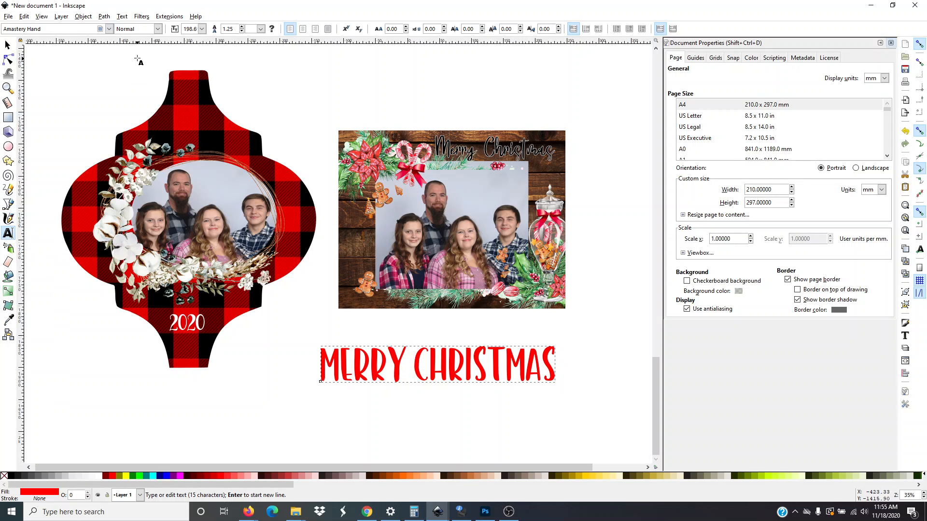
left_click(109, 29)
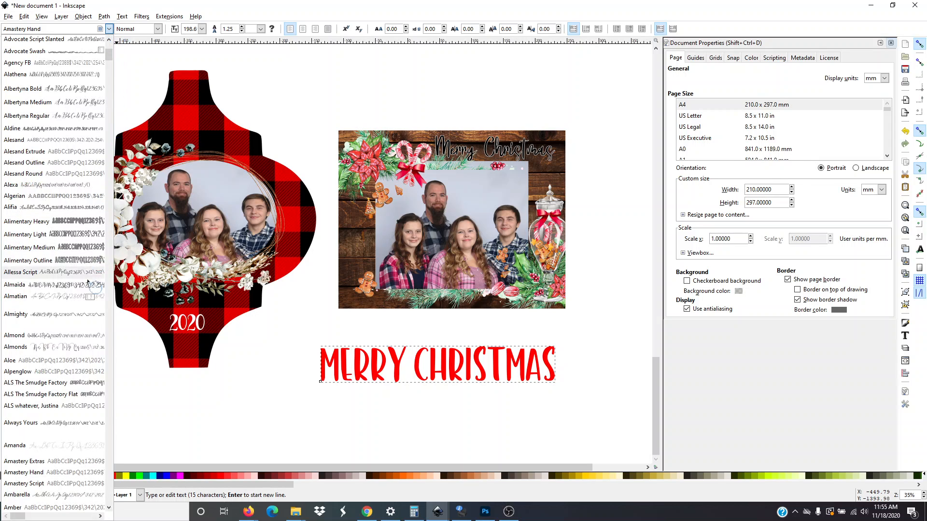
scroll(76, 326, "down", 8)
scroll(76, 327, "down", 5)
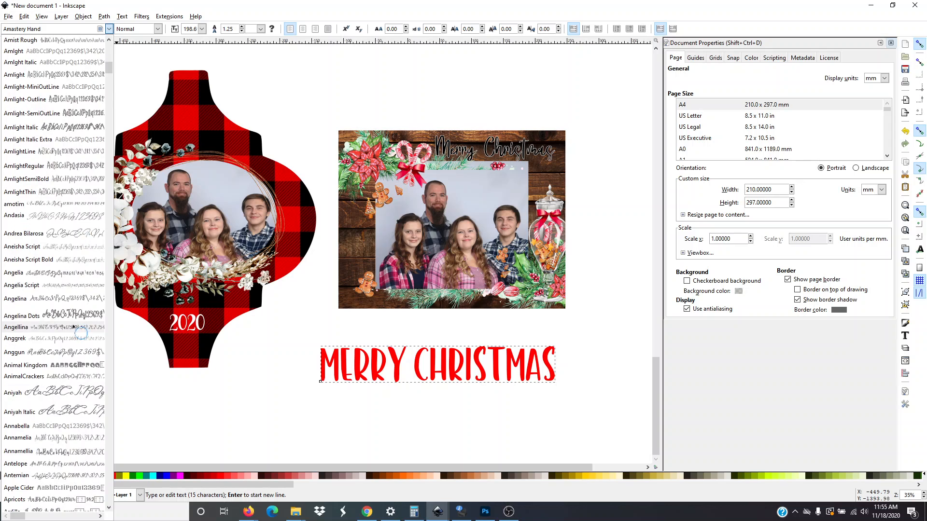
left_click(65, 316)
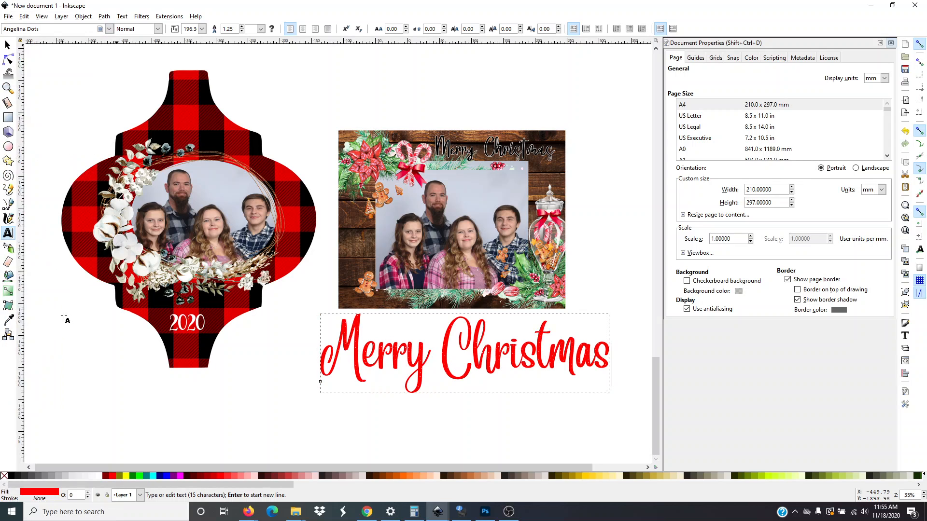
key("Down")
key("Down")
key("Down")
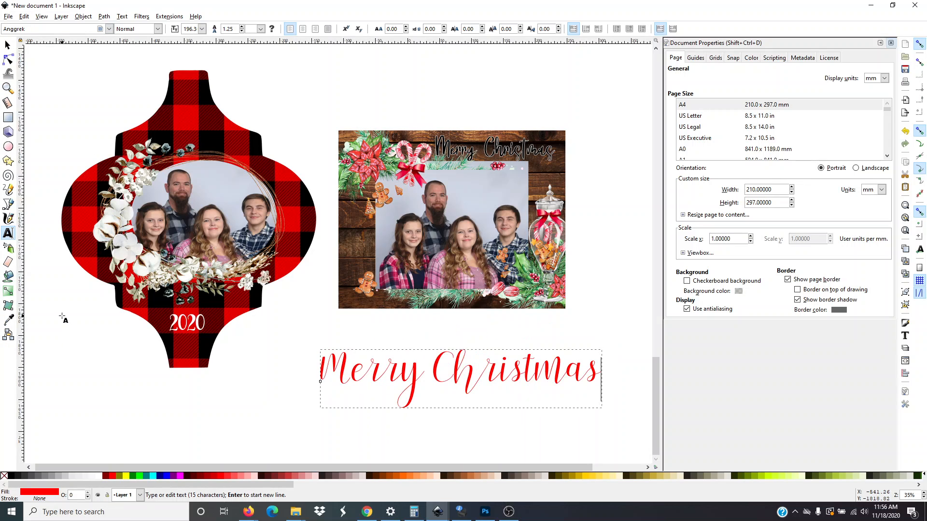
key("Down")
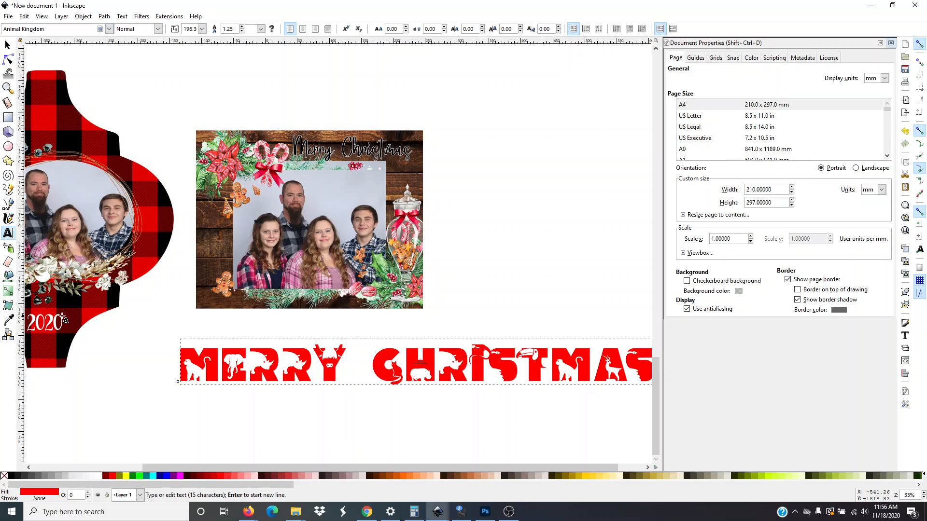
key("Down")
key("Down")
key("Down")
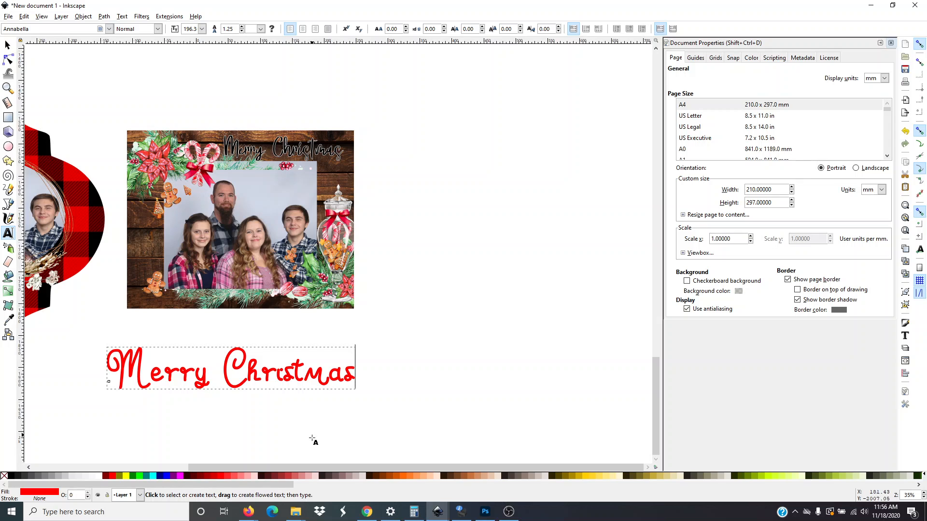
left_click_drag(309, 467, 184, 444)
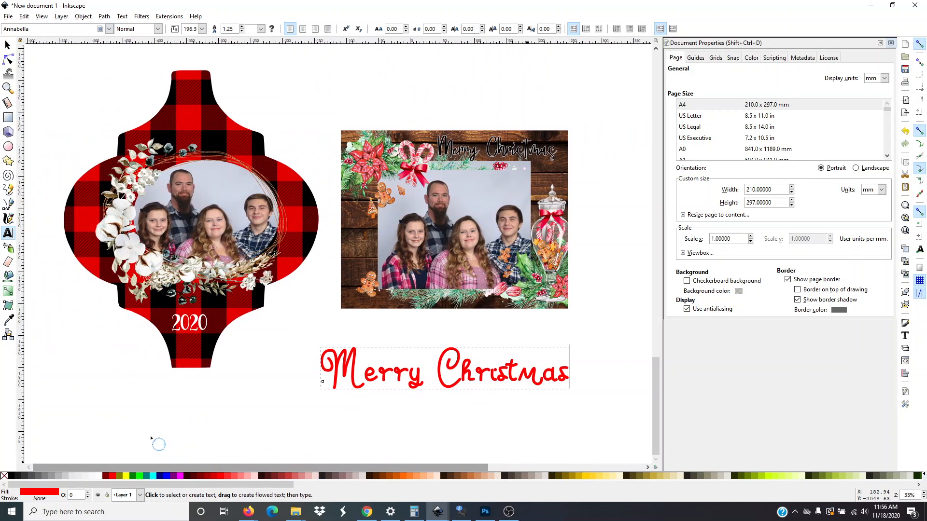
key("Down")
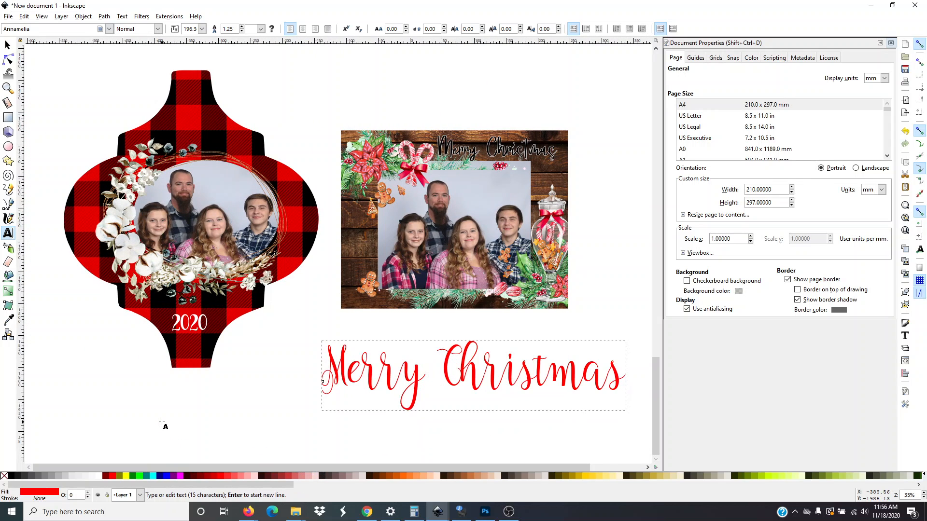
key("Down")
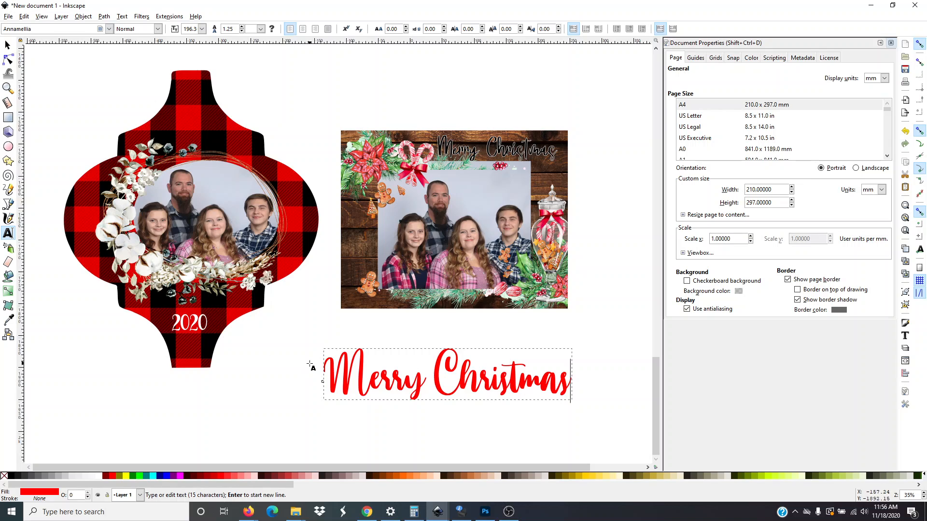